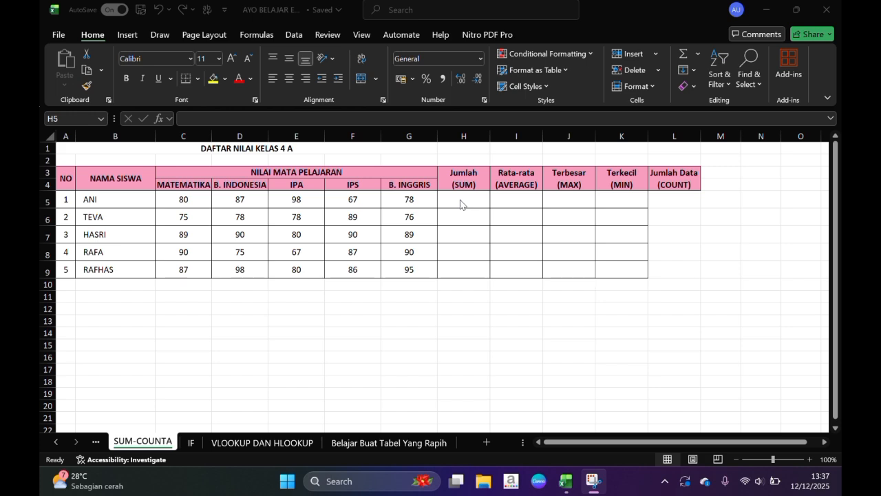
left_click(459, 200)
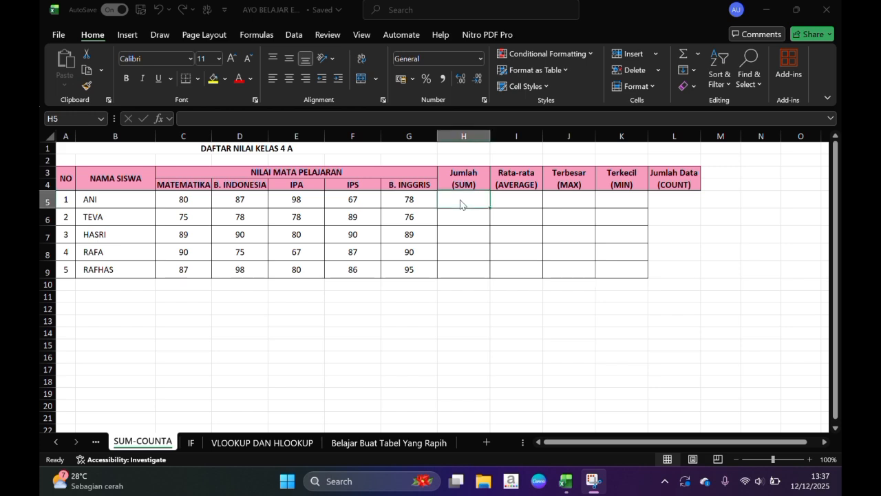
double_click(460, 200)
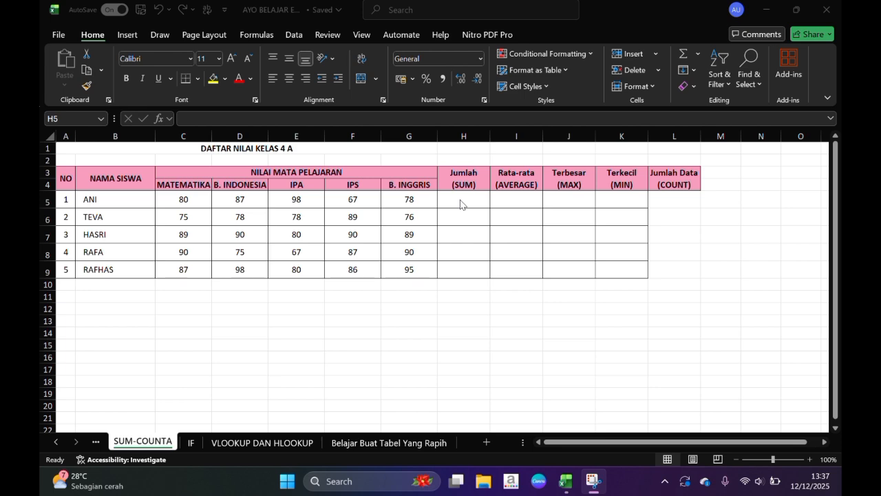
left_click(461, 202)
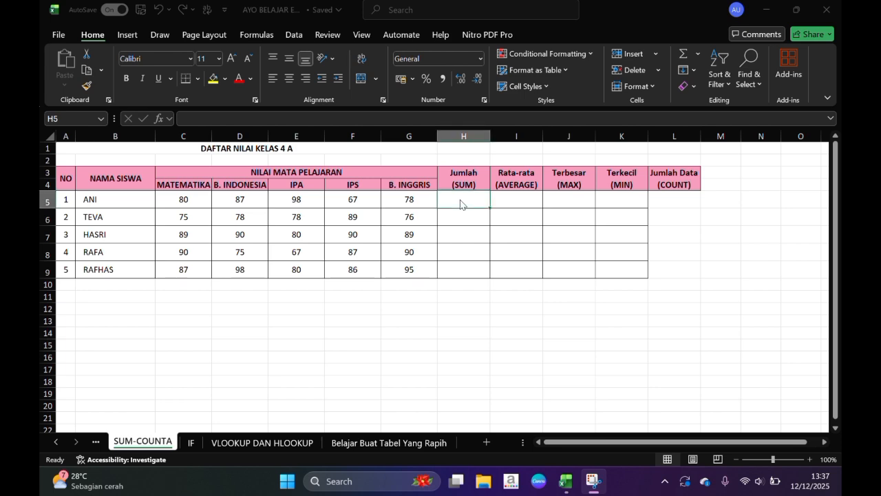
double_click(460, 199)
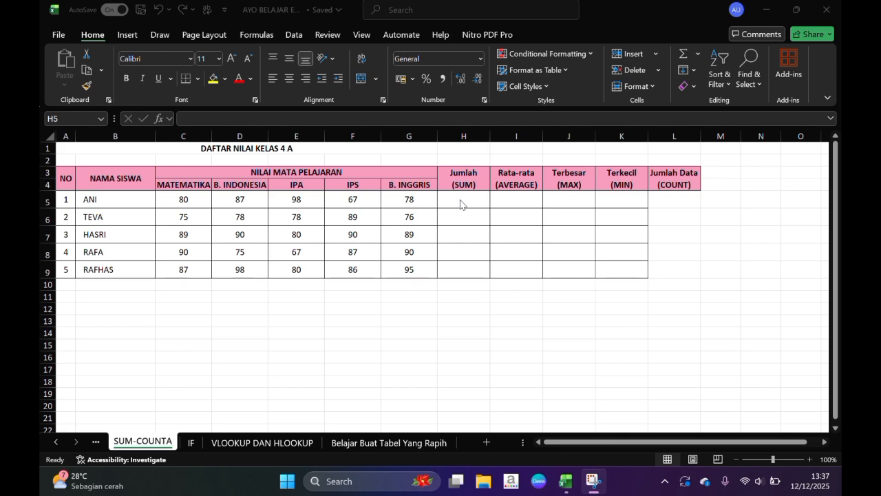
- Total the first student's scores in H5 with =SUM(C5:G5) and fill the formula down to H9
left_click(460, 203)
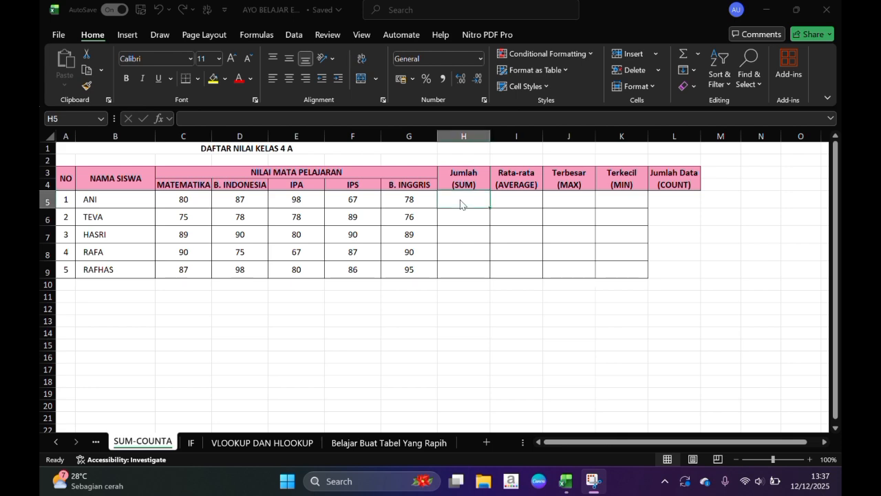
type("=S")
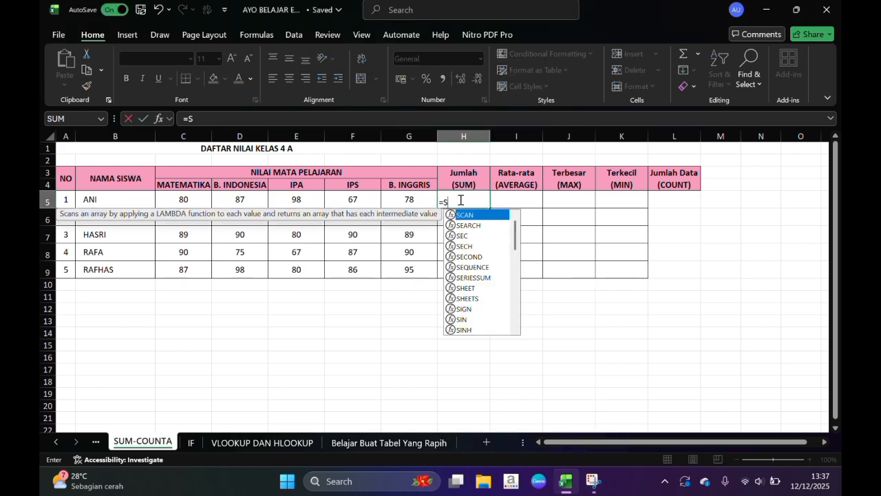
type("UM")
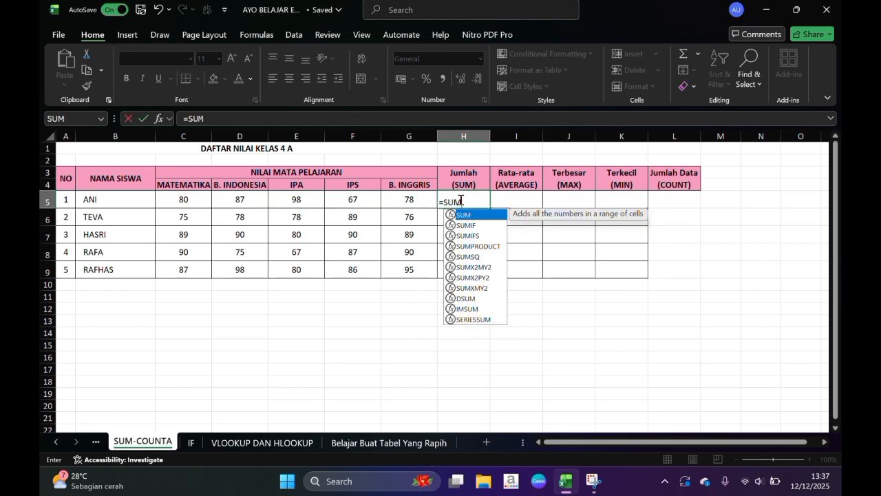
type("(")
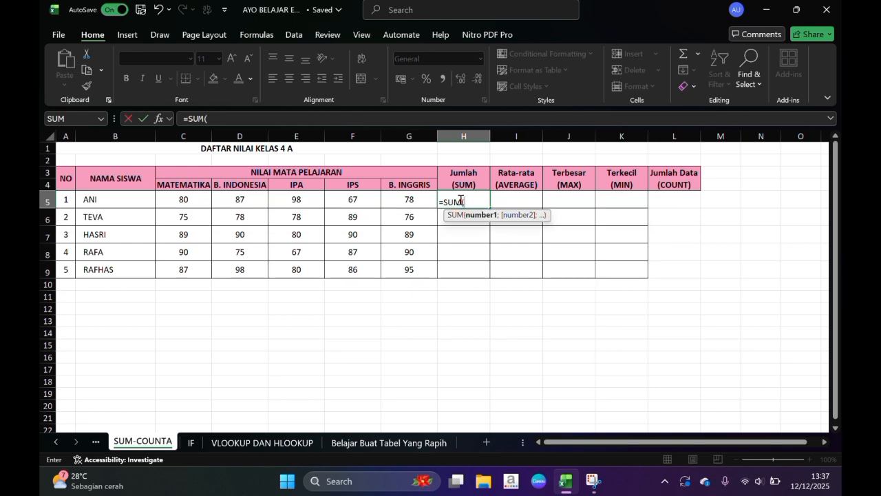
left_click_drag(169, 201, 407, 195)
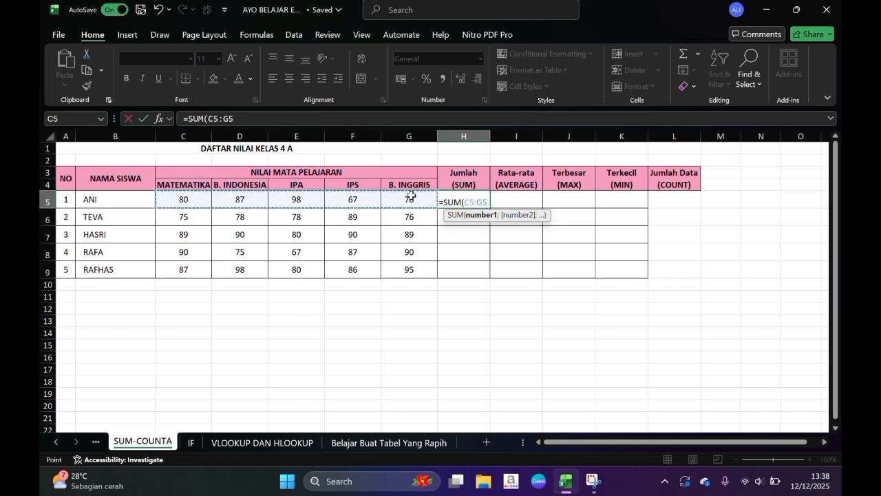
key("Return")
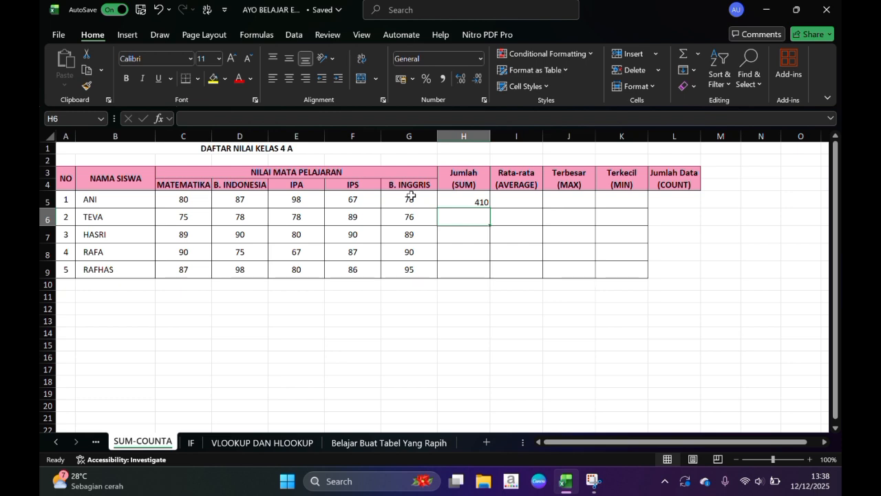
left_click(460, 202)
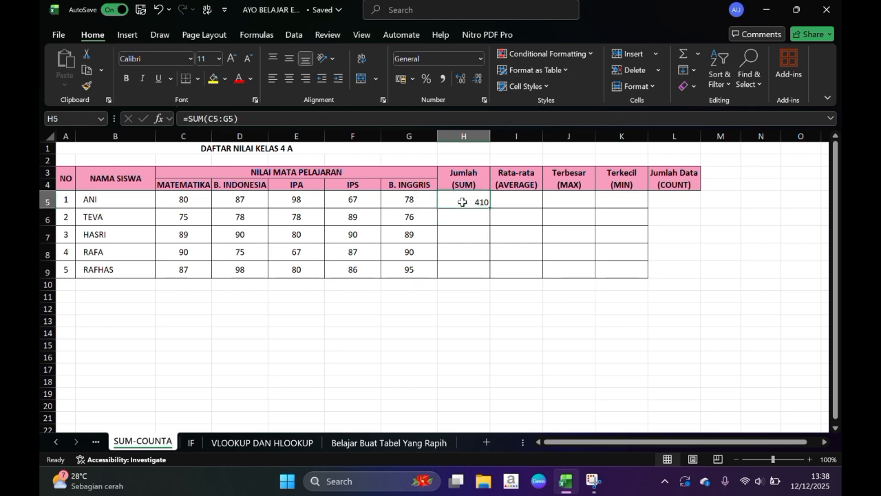
double_click(490, 206)
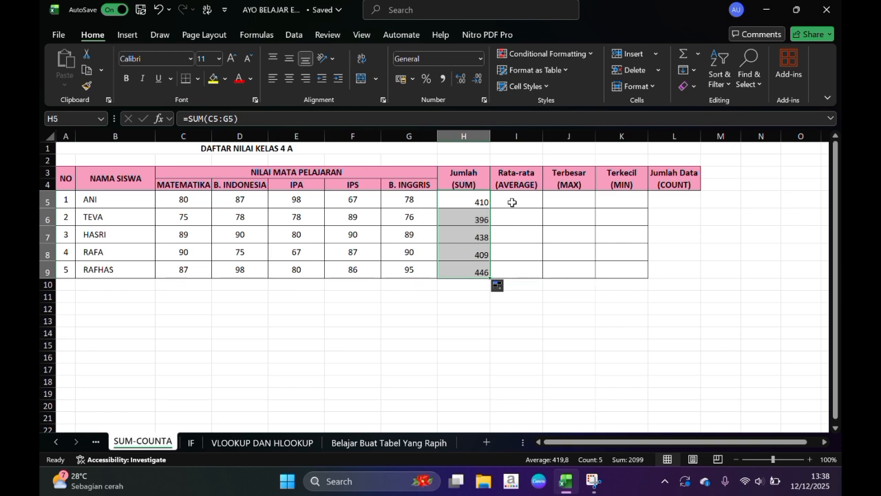
- Average the first student's scores in I5 with =AVERAGE(C5:G5) and fill the formula down to I9
left_click(511, 202)
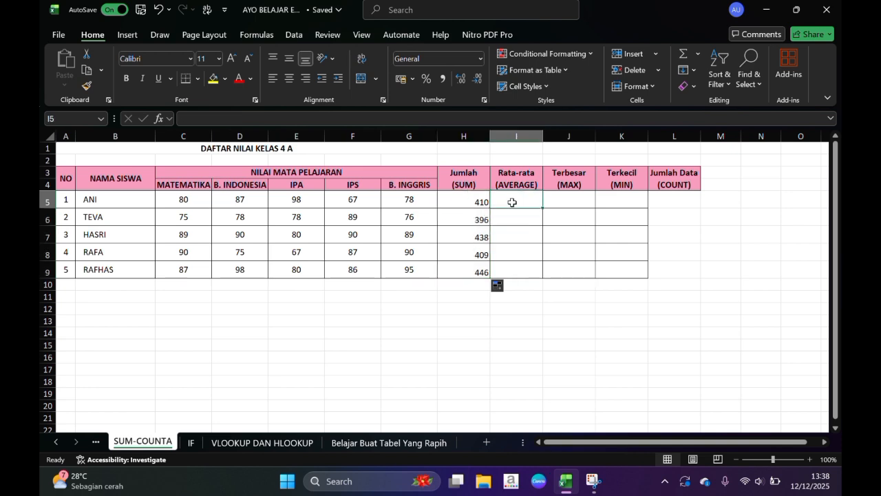
type("=")
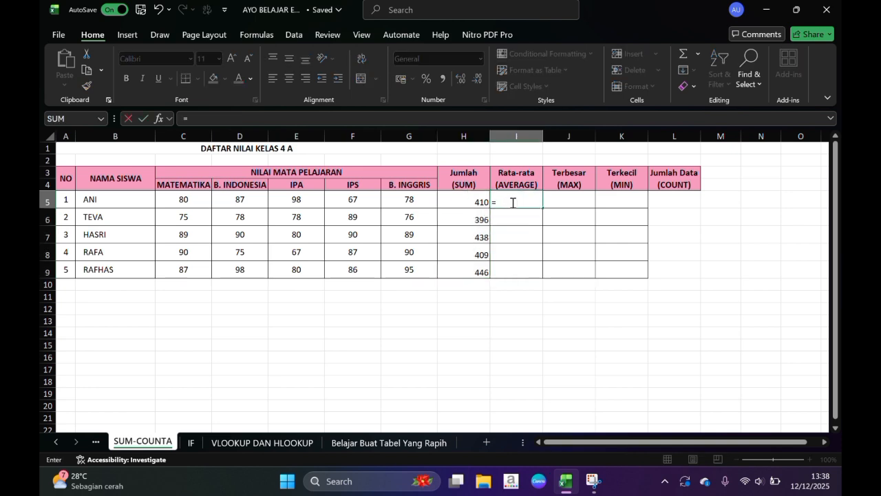
type("AV")
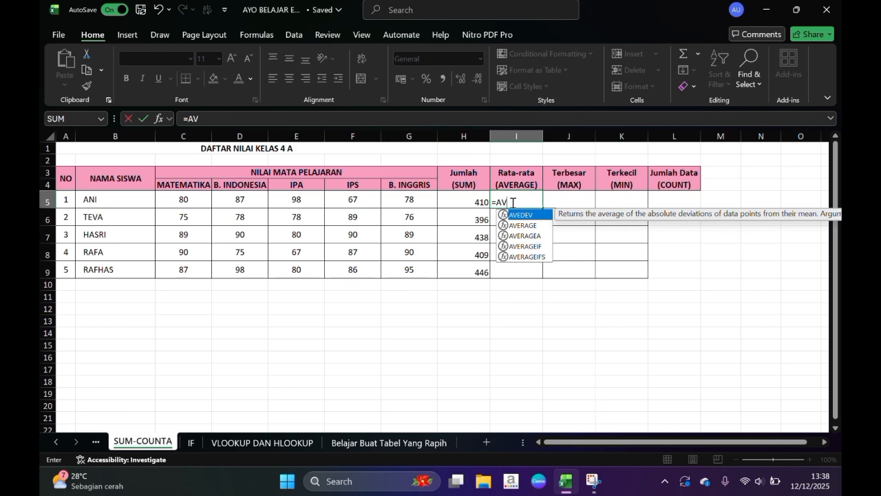
left_click(531, 225)
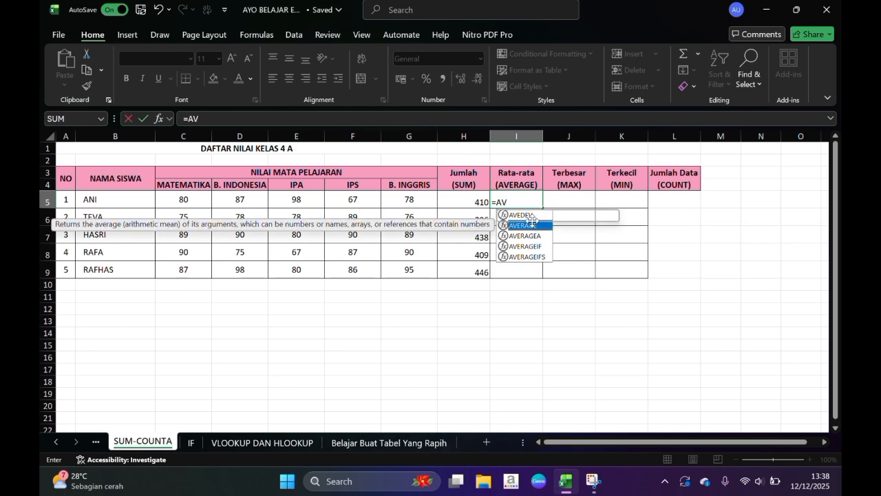
double_click(531, 223)
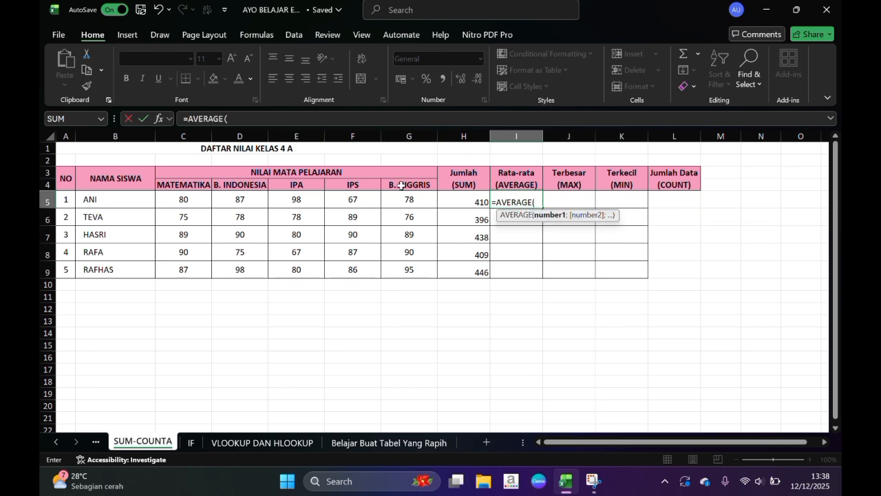
left_click_drag(173, 199, 409, 195)
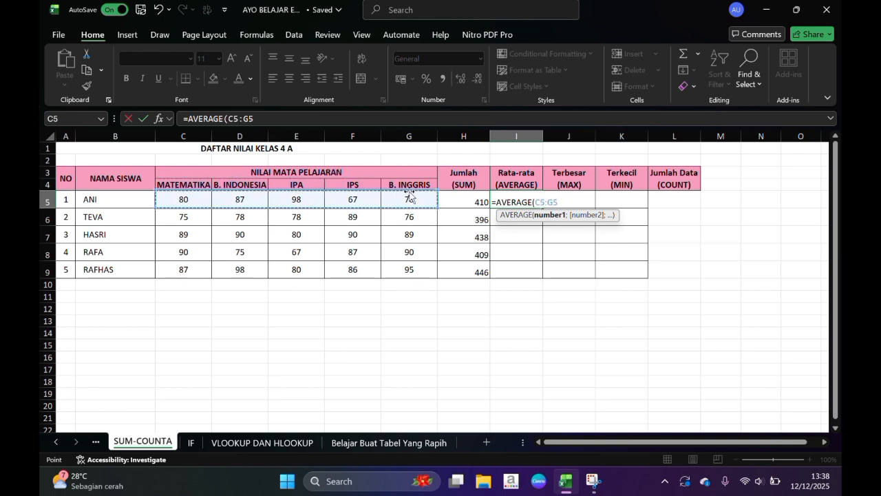
key("Return")
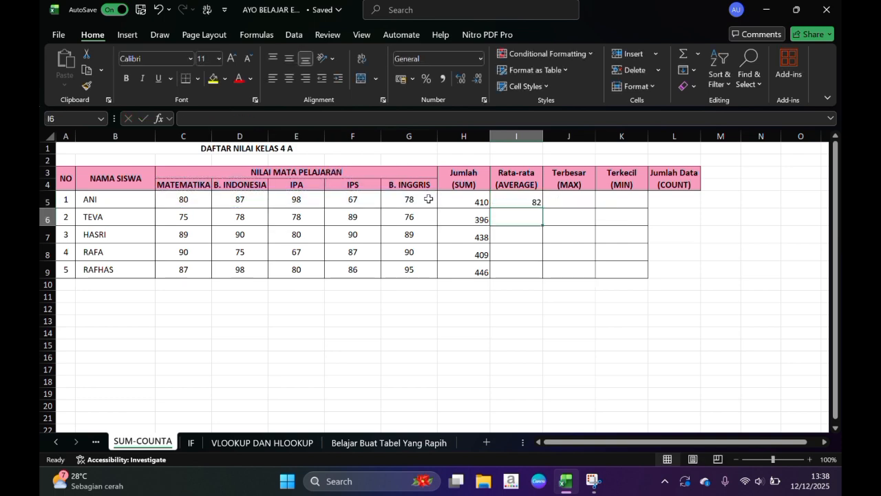
left_click(517, 201)
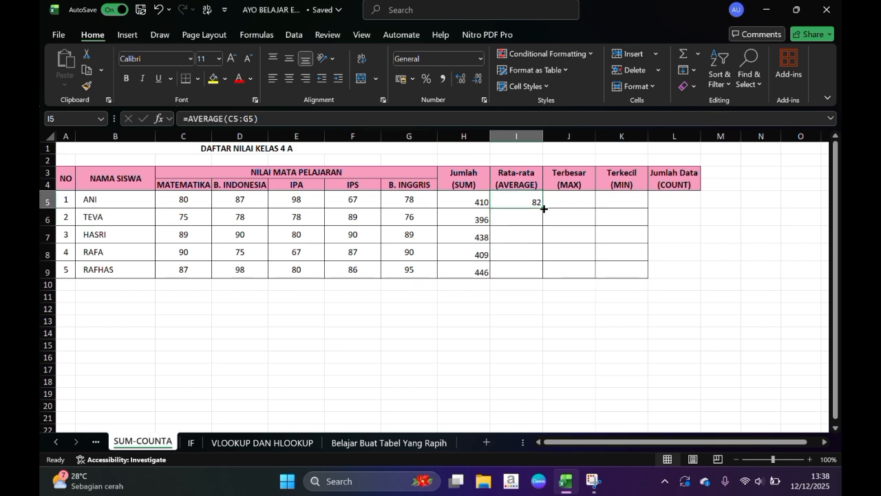
double_click(543, 207)
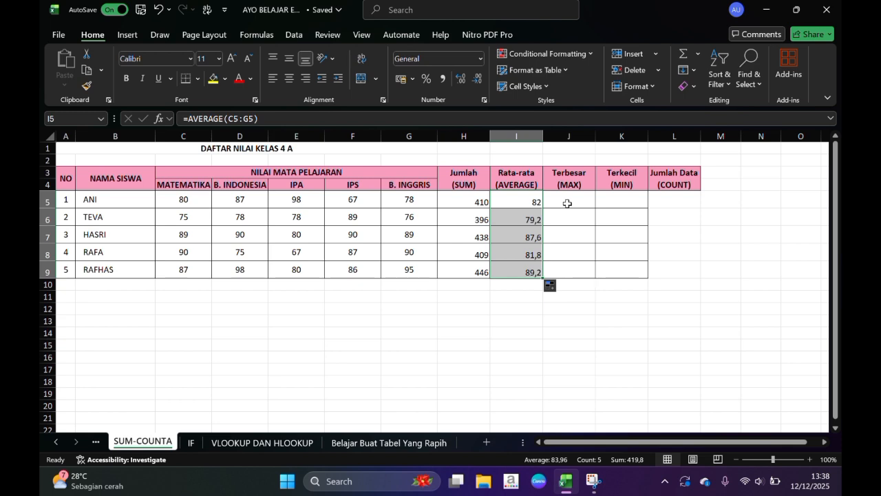
- Find the first student's highest score in J5 with =MAX(C5:G5) and fill the formula down to J9
left_click(567, 203)
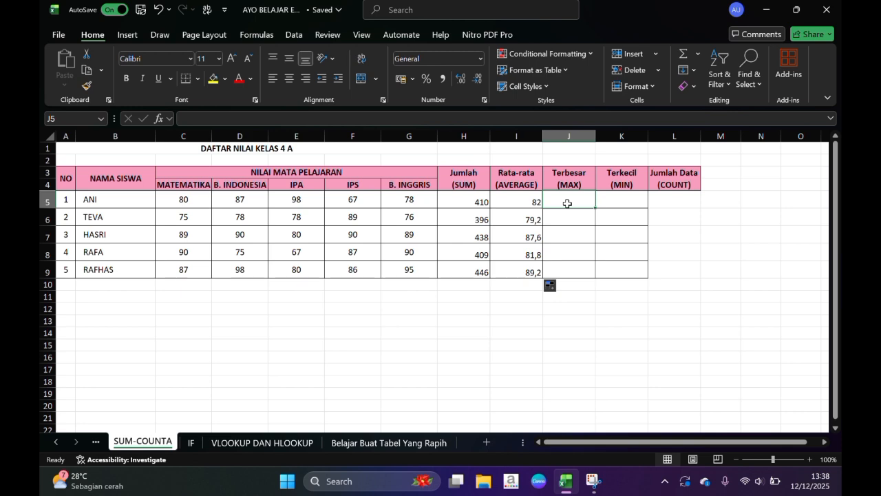
type("=")
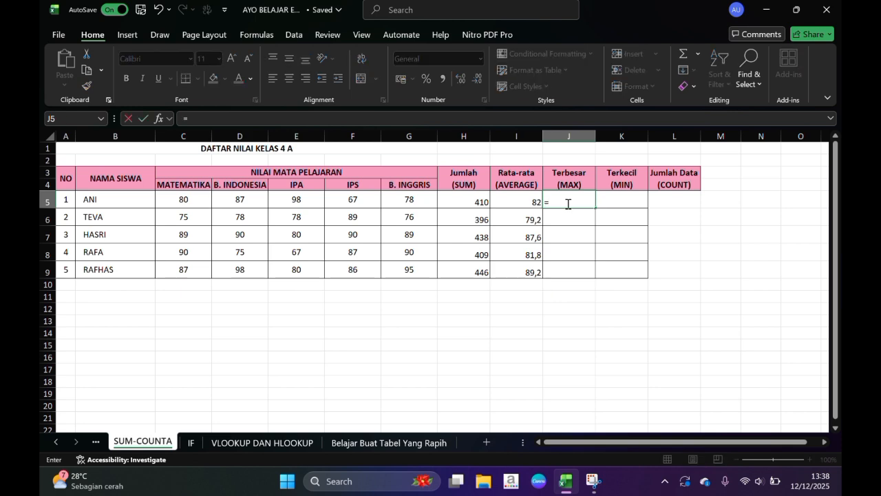
type("M")
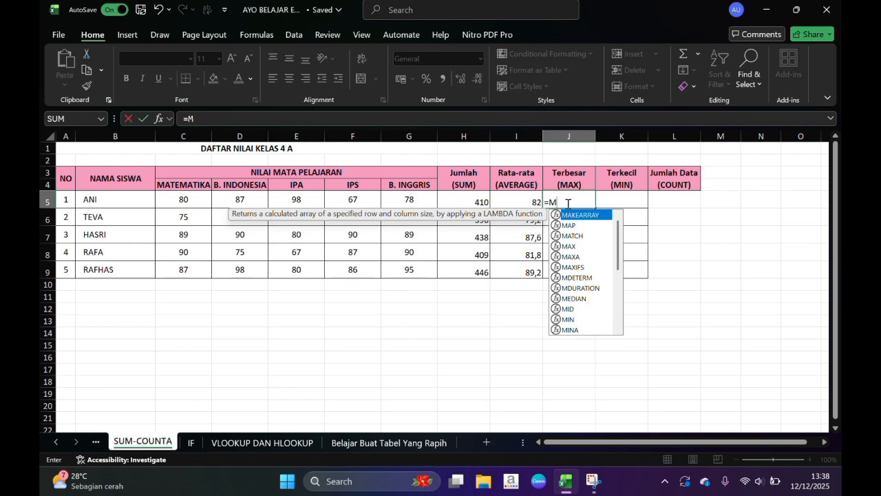
type("A")
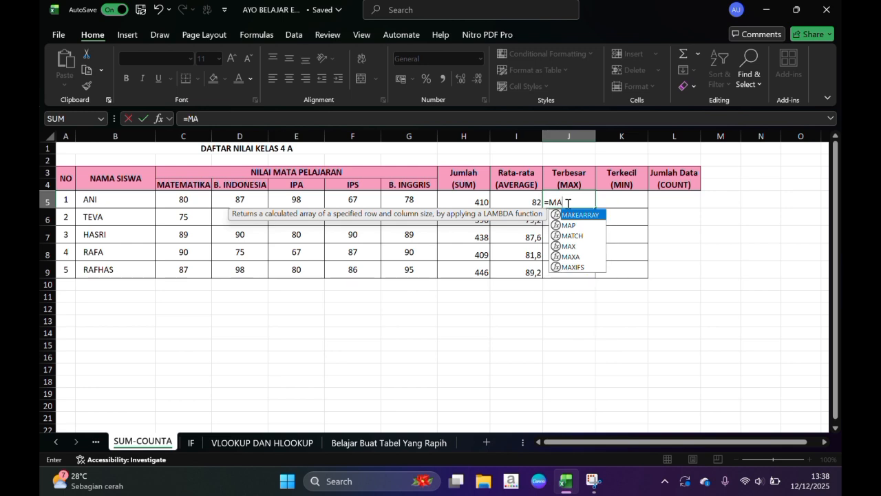
type("X(")
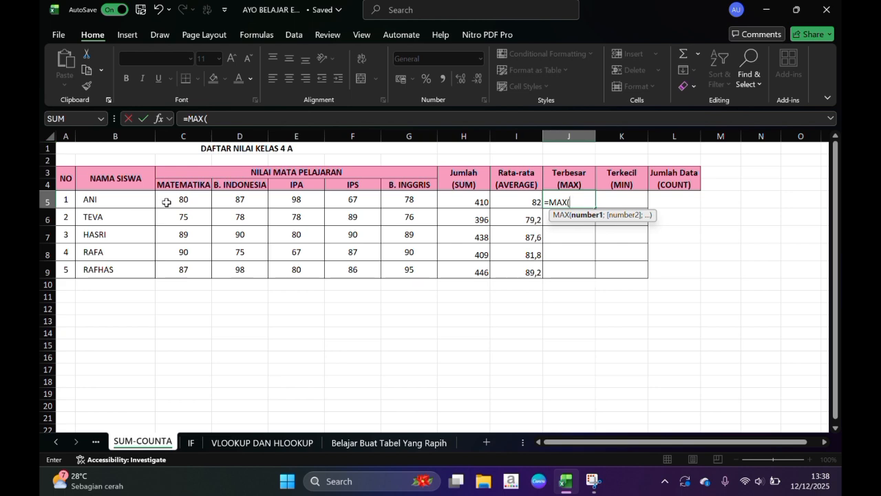
left_click_drag(171, 199, 417, 198)
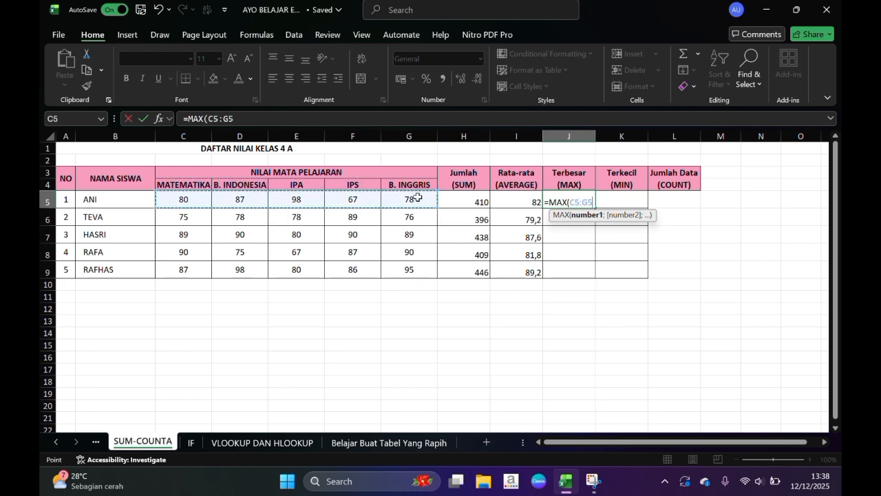
key("Return")
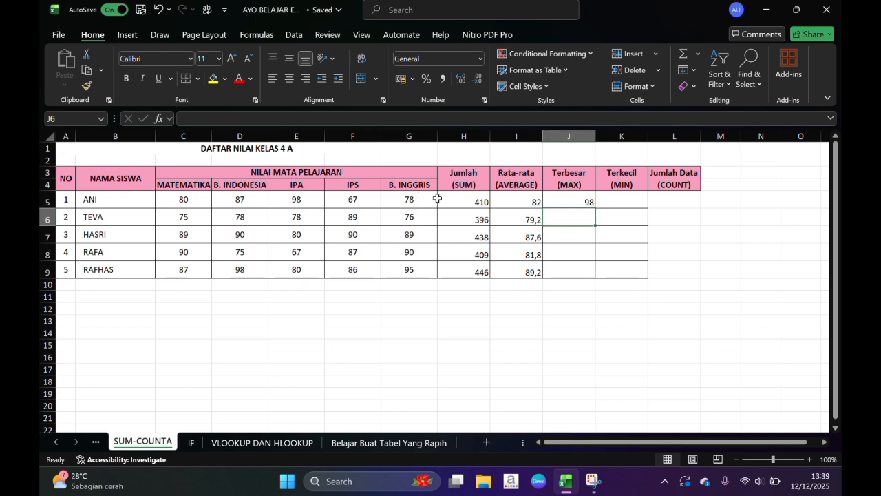
left_click(554, 201)
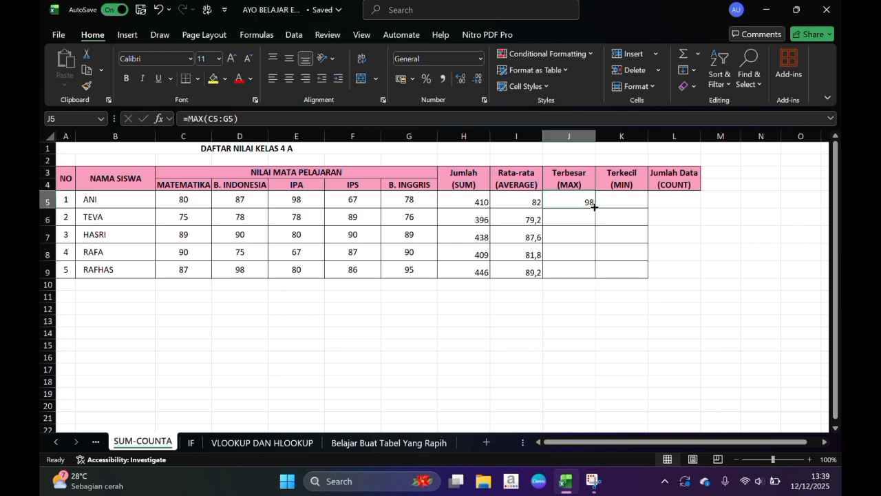
double_click(594, 208)
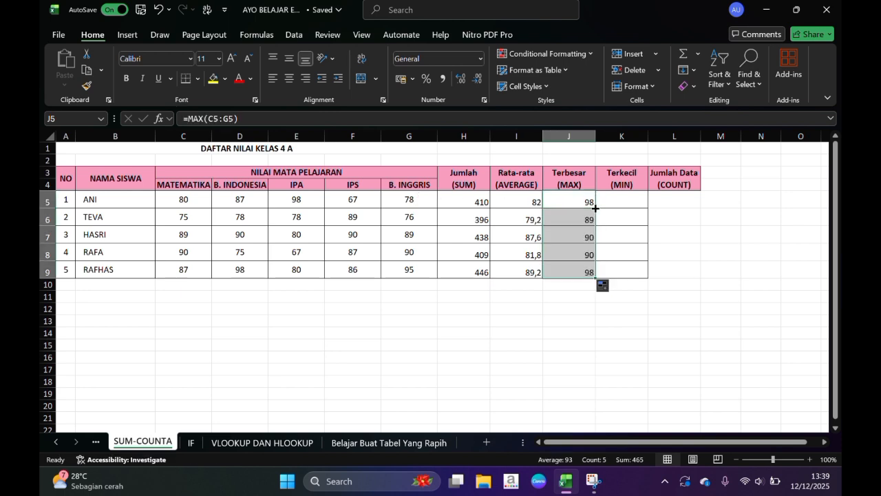
- Find the first student's lowest score in K5 with =MIN(C5:G5) and fill the formula down to K9
left_click(625, 197)
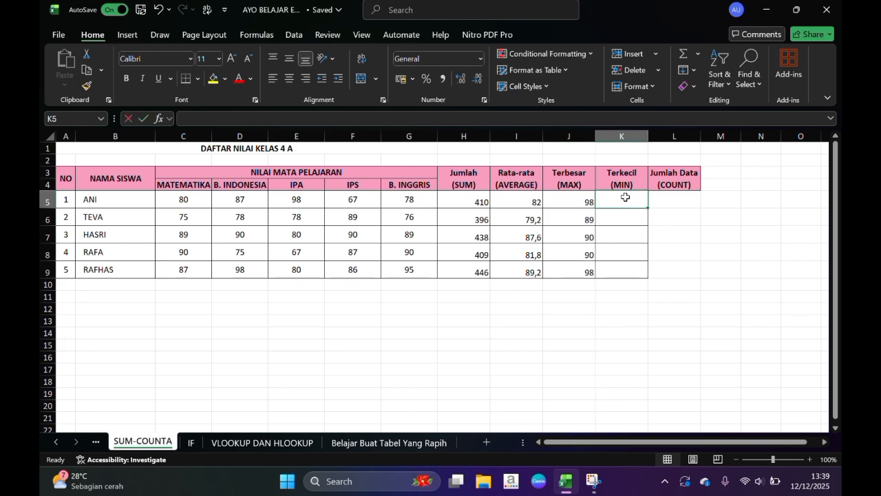
type("=")
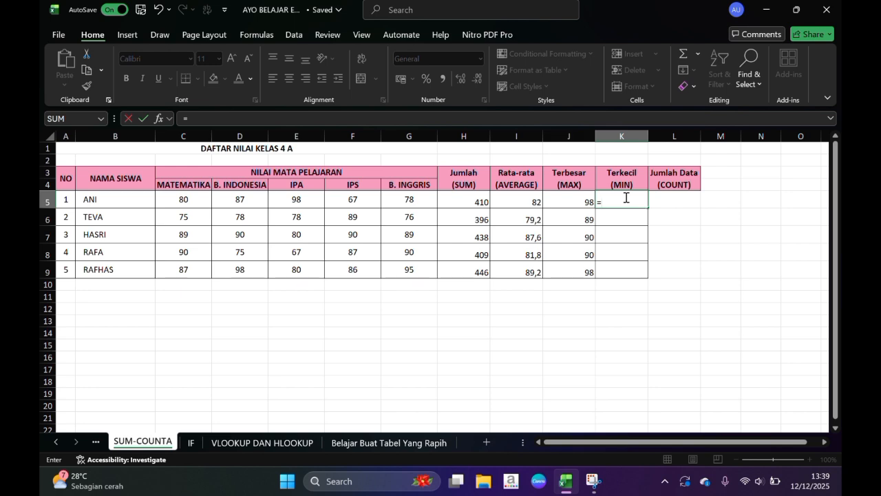
type("M")
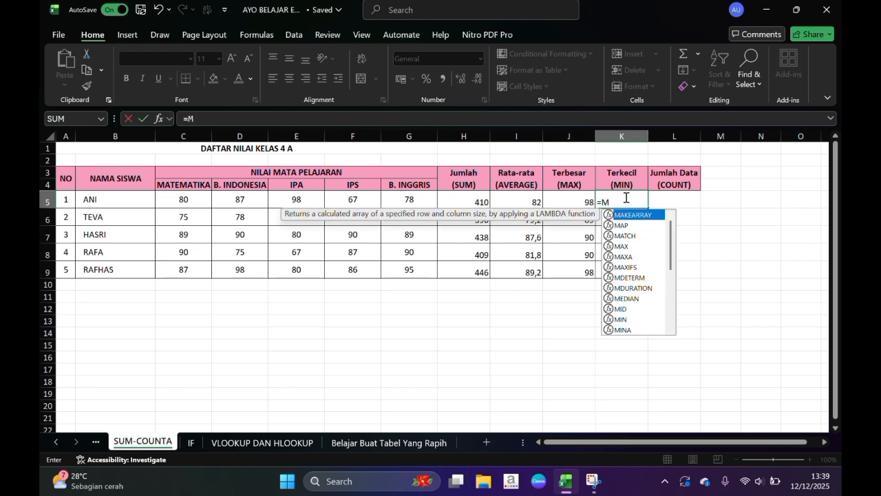
type("IN")
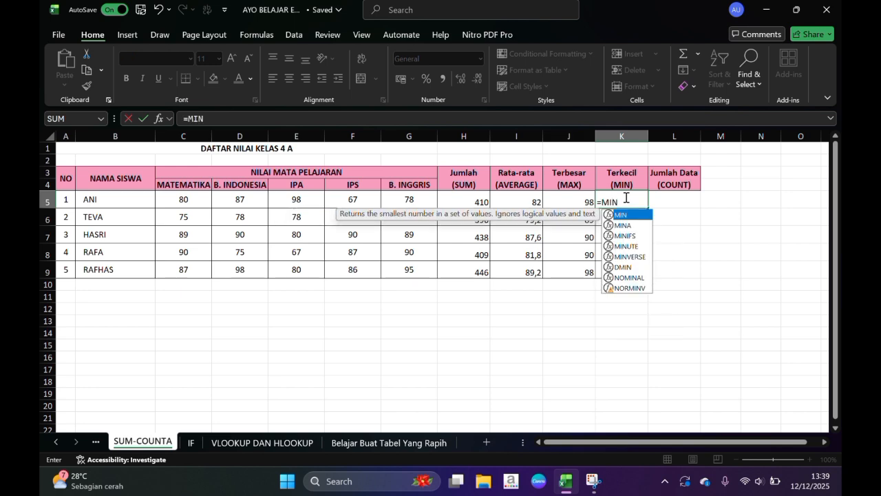
type("(")
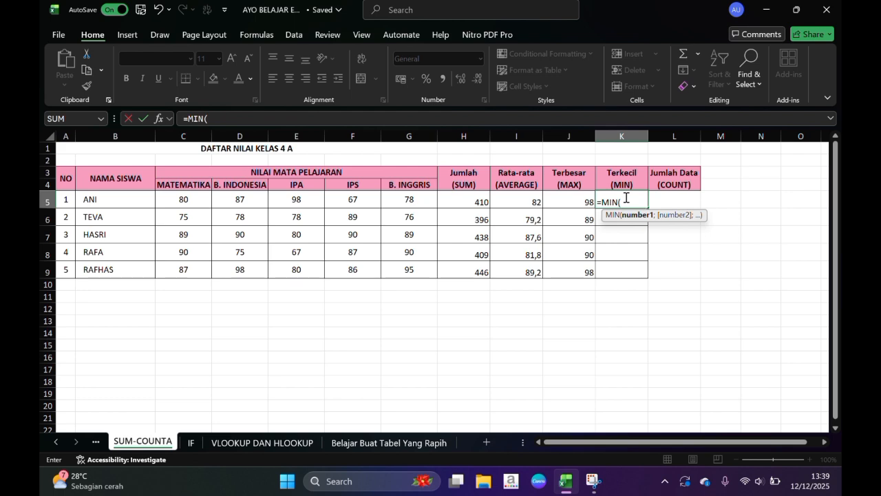
left_click(177, 198)
left_click_drag(210, 199, 432, 195)
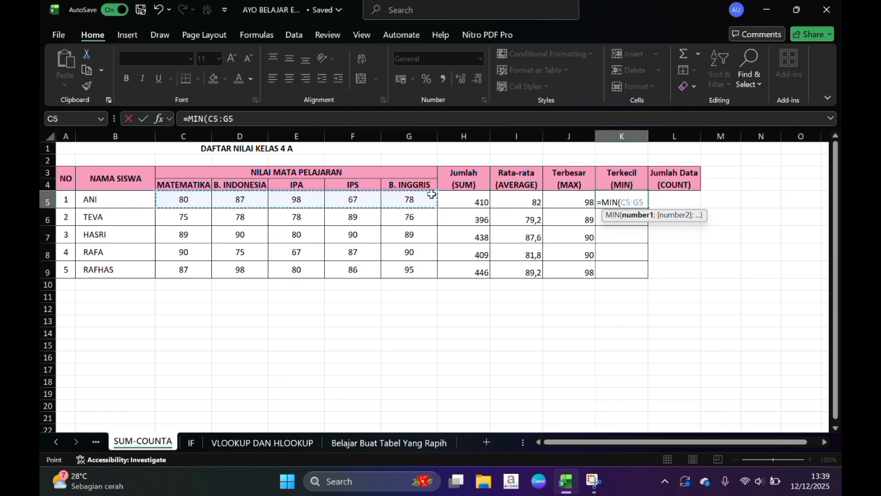
key("Return")
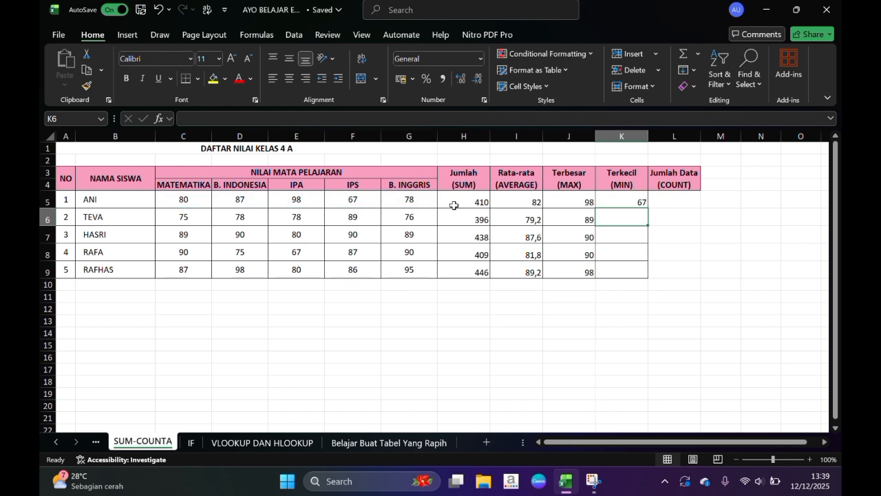
left_click(624, 198)
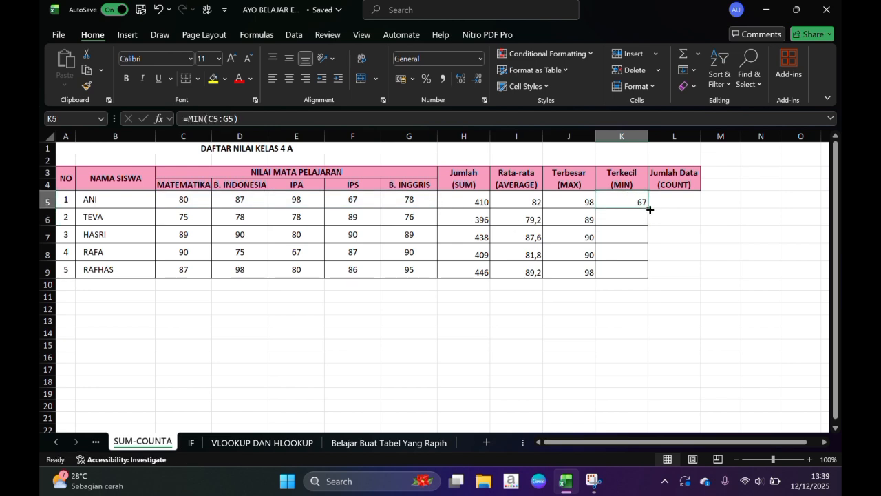
left_click_drag(650, 210, 649, 274)
- Count the first student's scores in L5 with =COUNT(C5:G5) and fill the formula down to L9
left_click(681, 199)
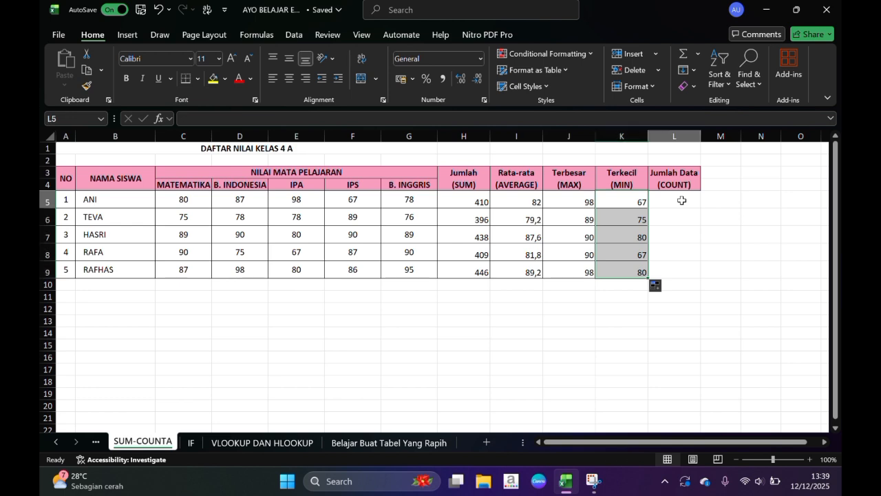
type("=")
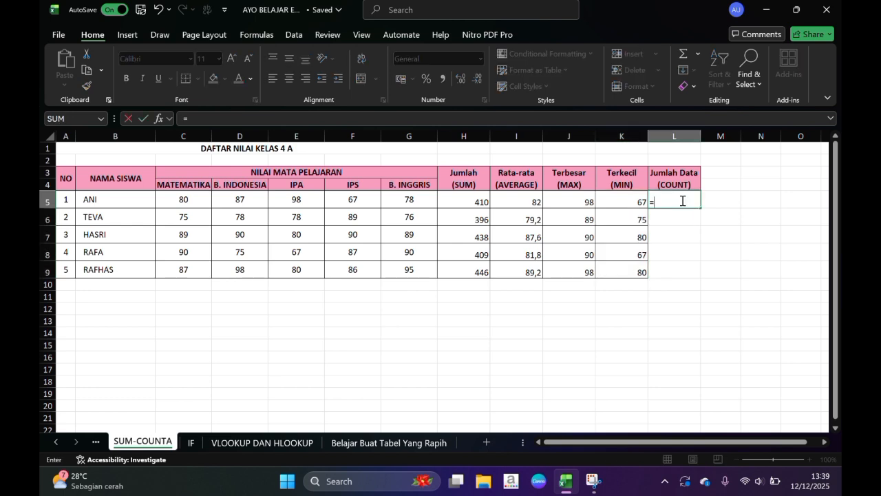
type("COU")
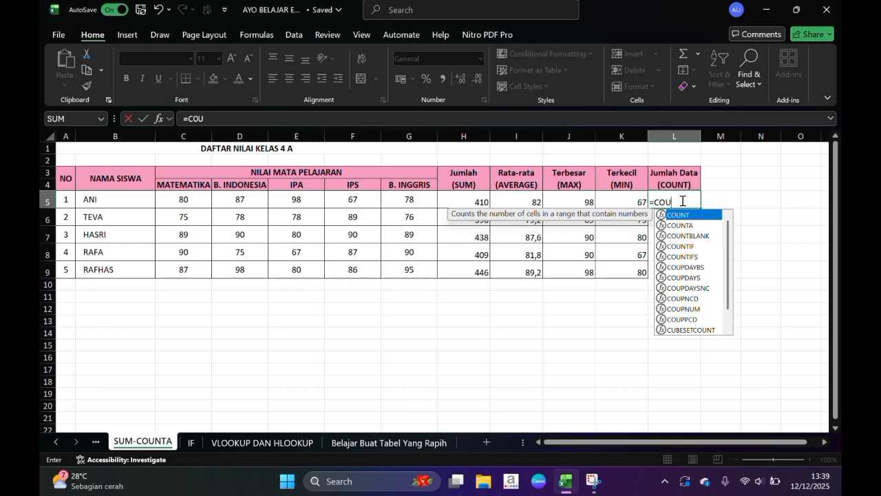
double_click(691, 215)
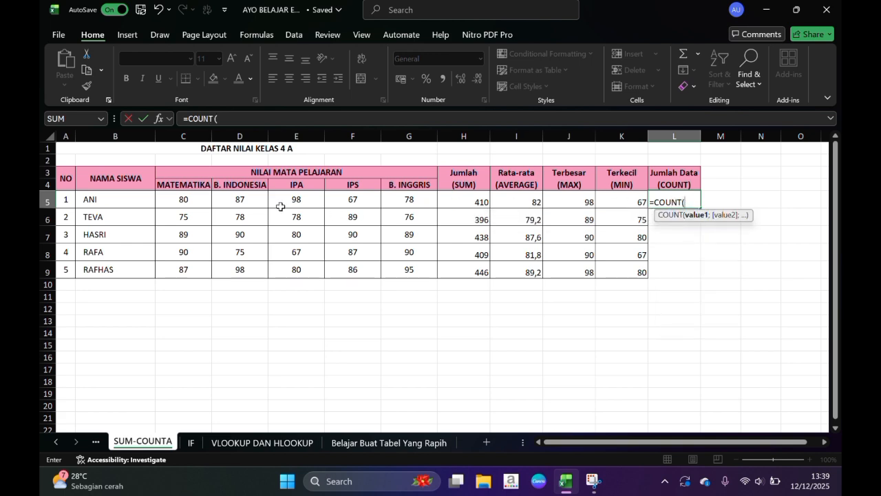
left_click_drag(186, 199, 404, 204)
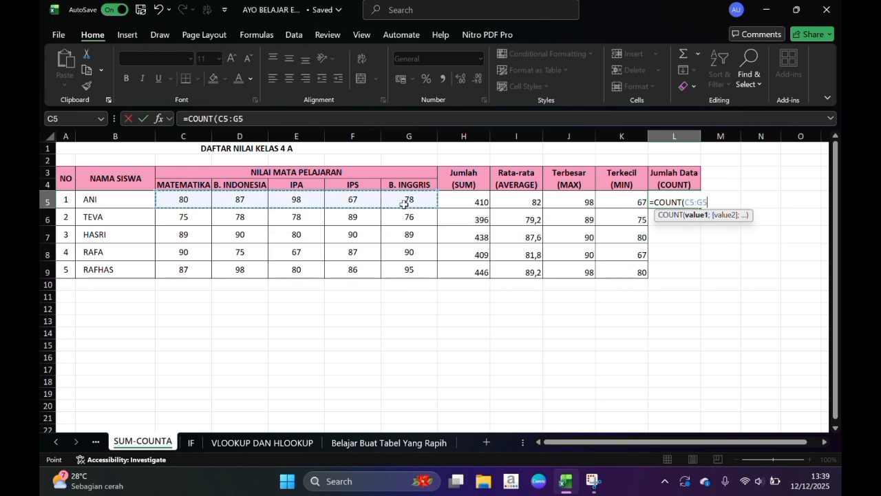
key("Return")
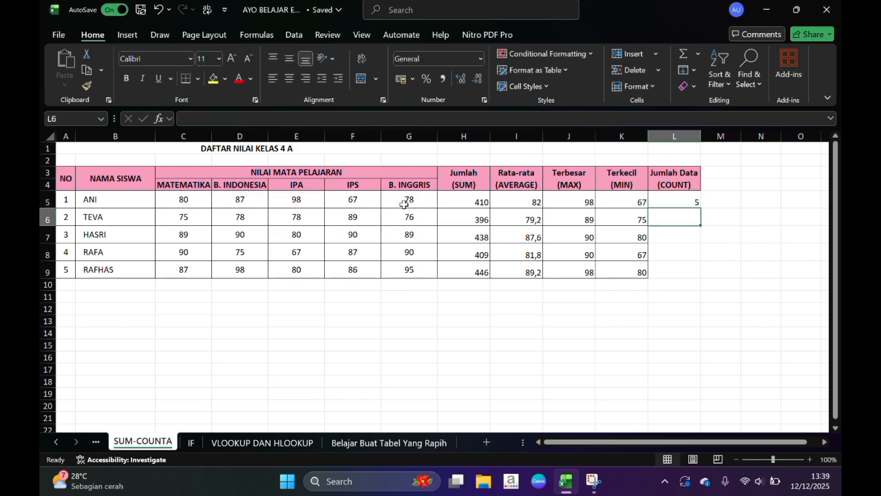
left_click(695, 202)
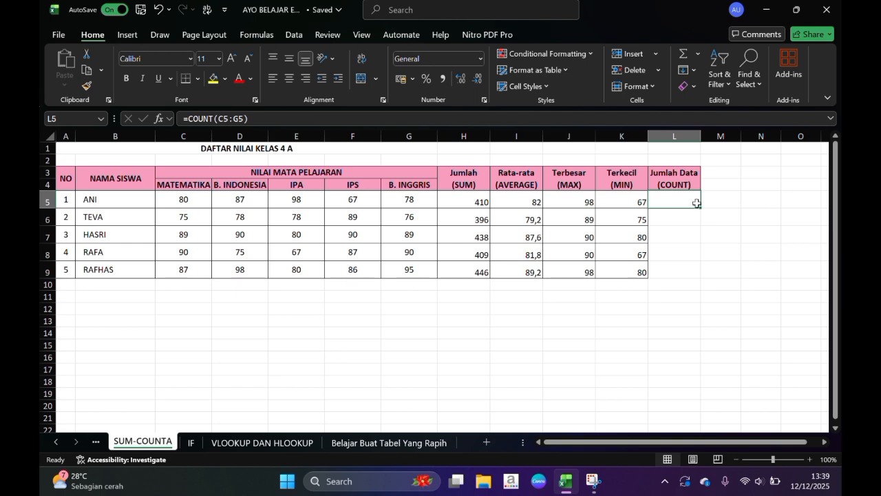
double_click(702, 207)
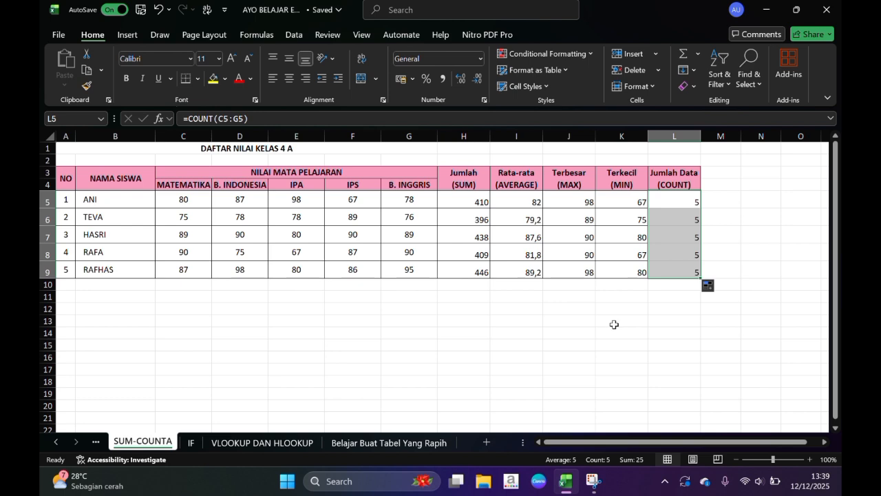
left_click(614, 324)
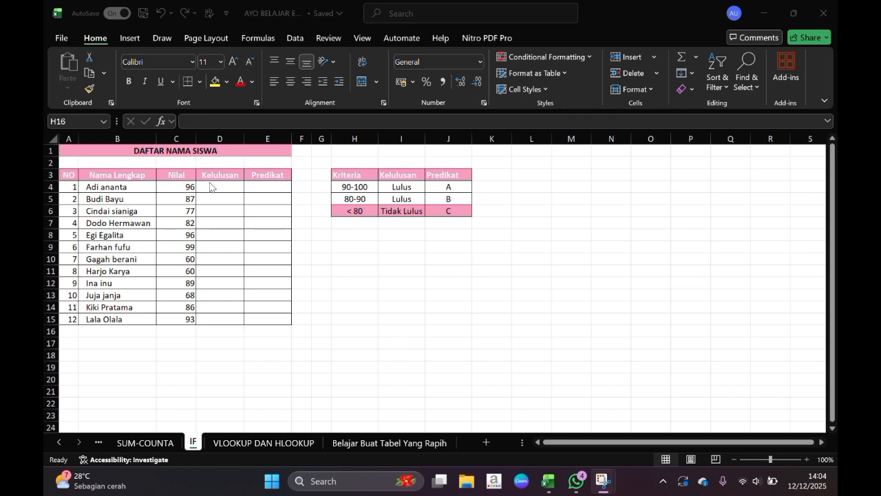
- Begin an IF formula in D4 of the IF sheet that returns "Lulus" when C4>80
key("alt+Tab")
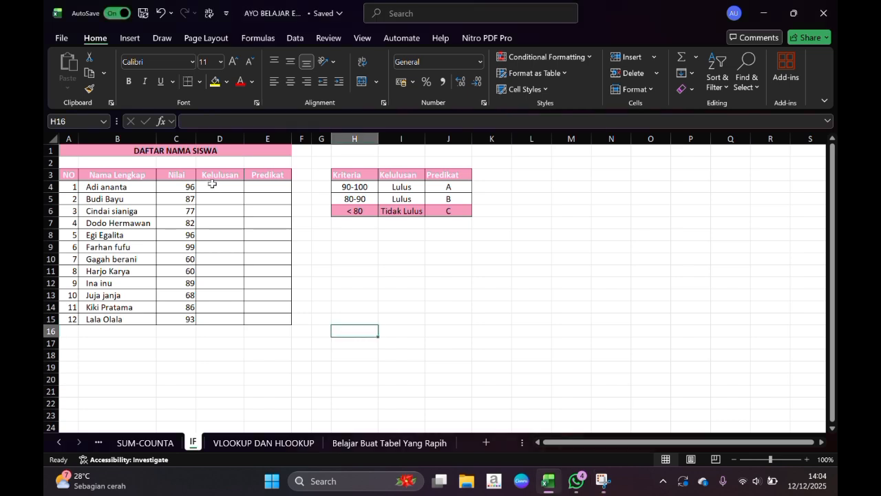
left_click(213, 186)
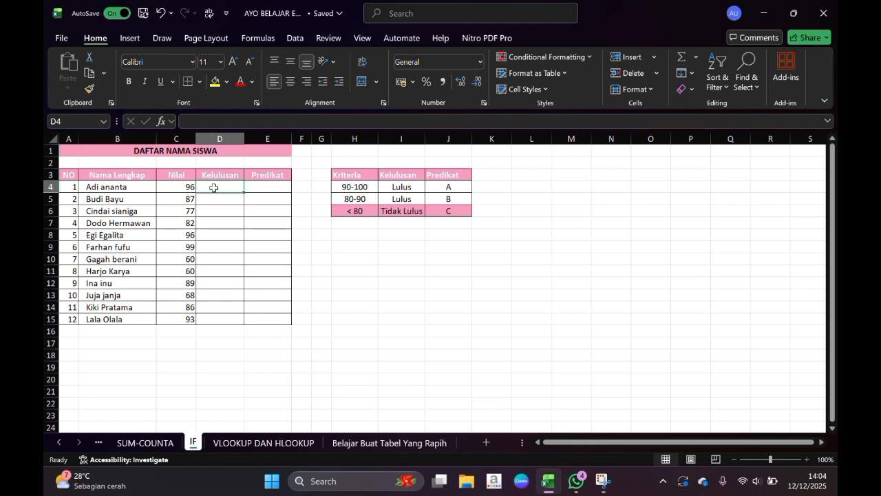
type("=IF")
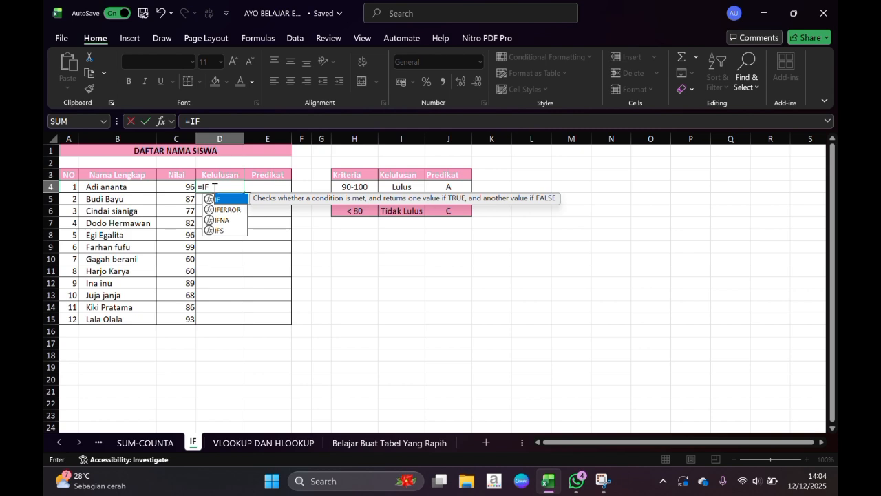
type("(")
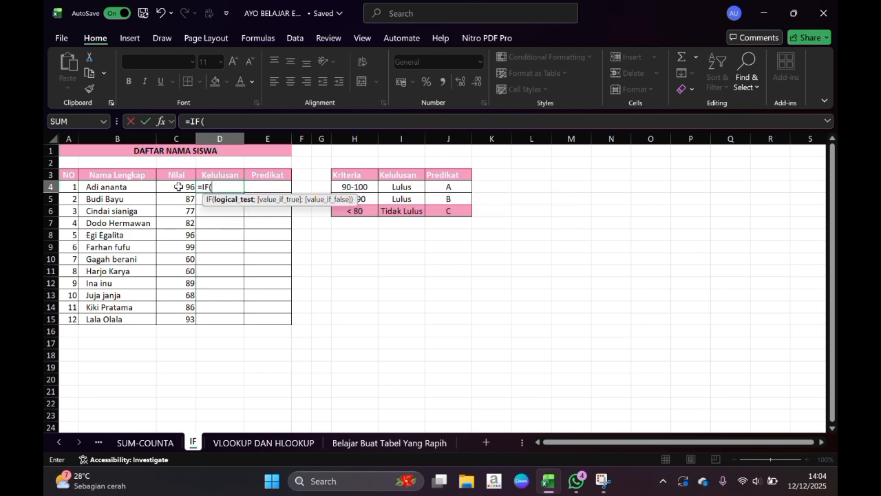
left_click(179, 187)
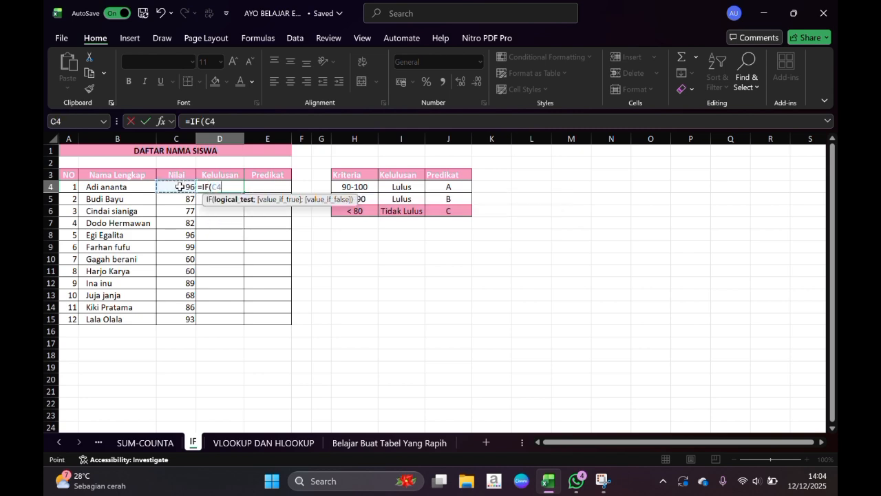
type(">80")
type(";")
key("BackSpace")
type(";")
key("BackSpace")
type(";")
key("BackSpace")
type(";")
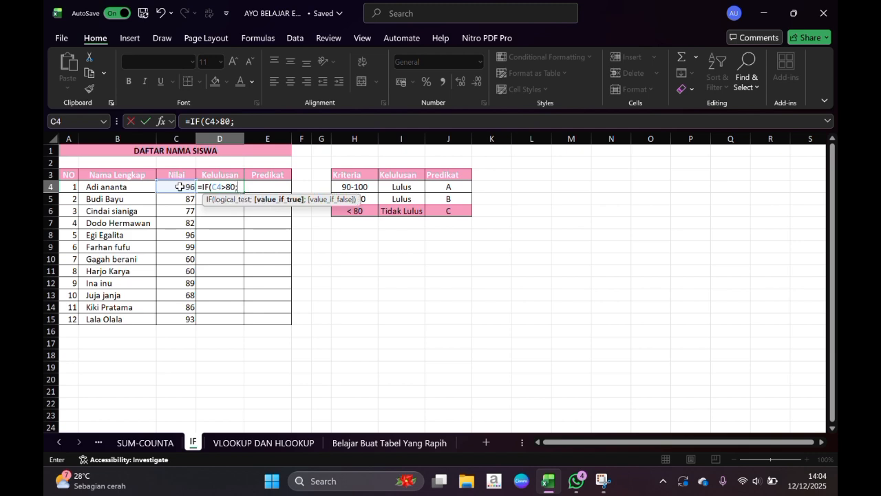
type("\"Lulus\";")
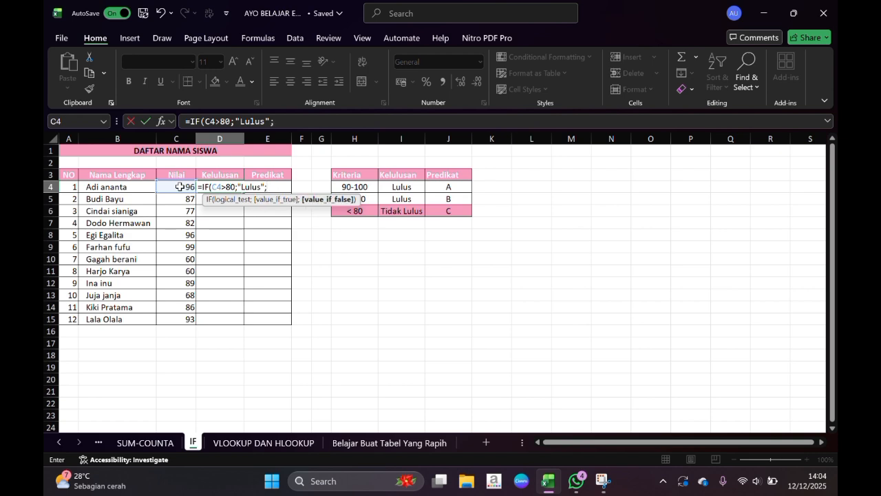
- Complete the D4 formula with a nested IF(C4<80;"Tidak lulus") as the value if false
type("if")
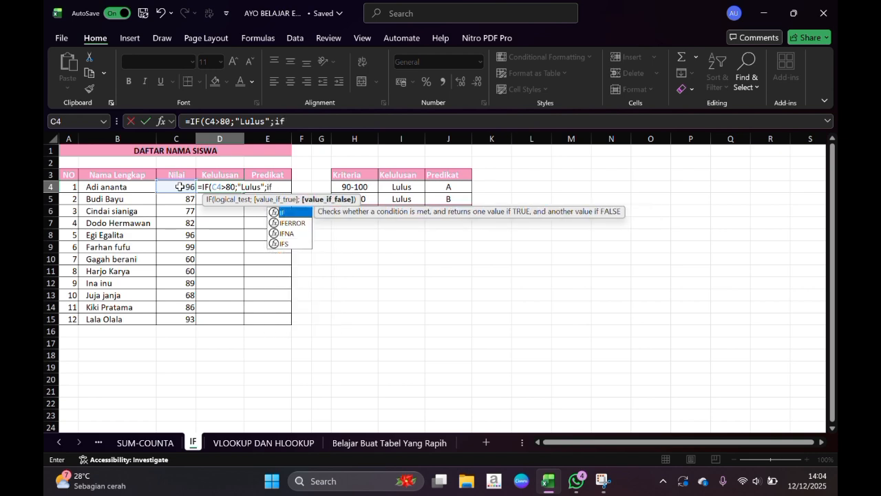
type("(")
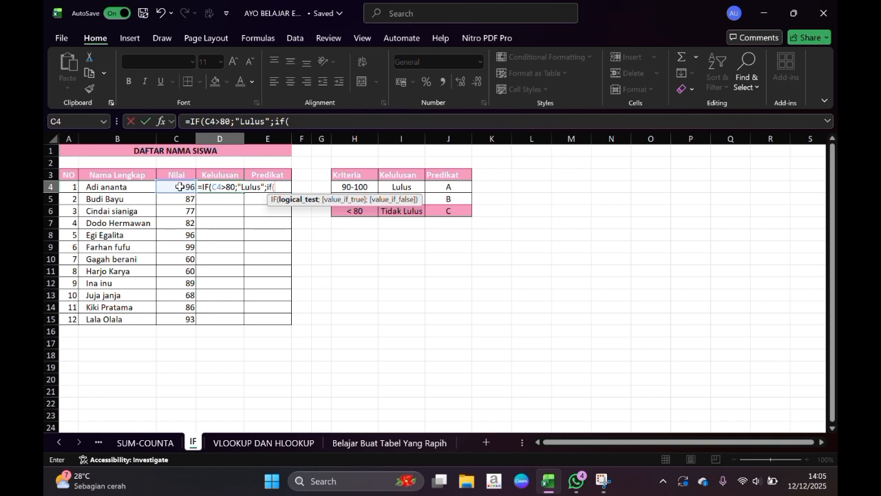
left_click(180, 187)
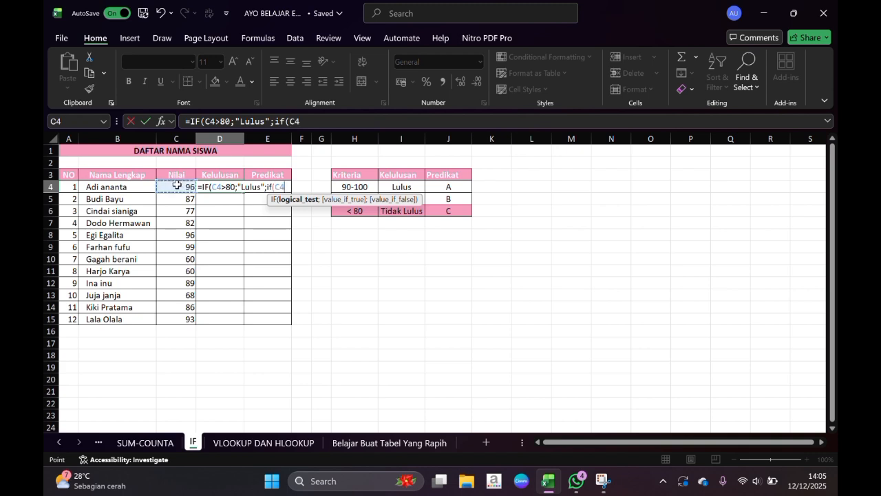
type("<80")
type(";")
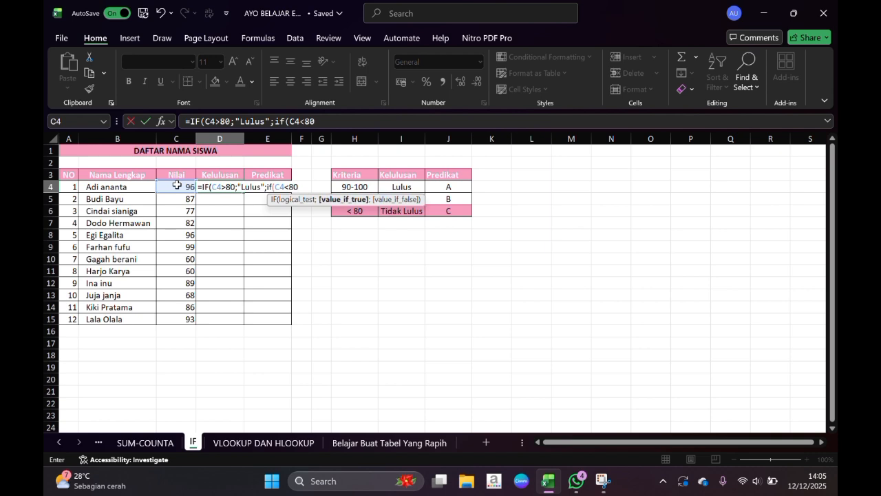
type("\"Tidak lu")
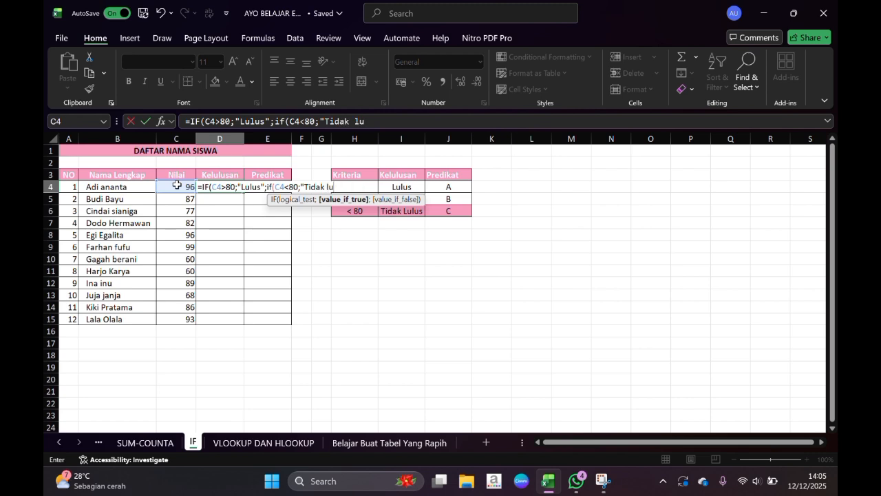
type("lus\")")
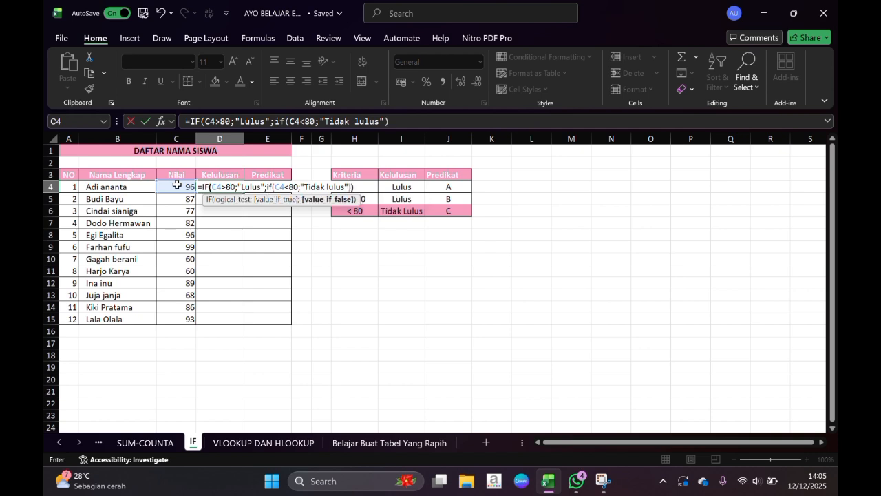
type(")")
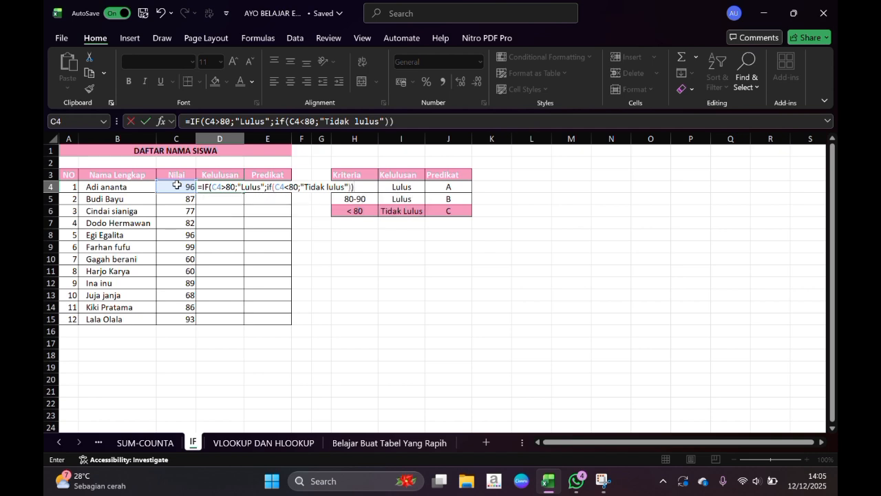
key("Return")
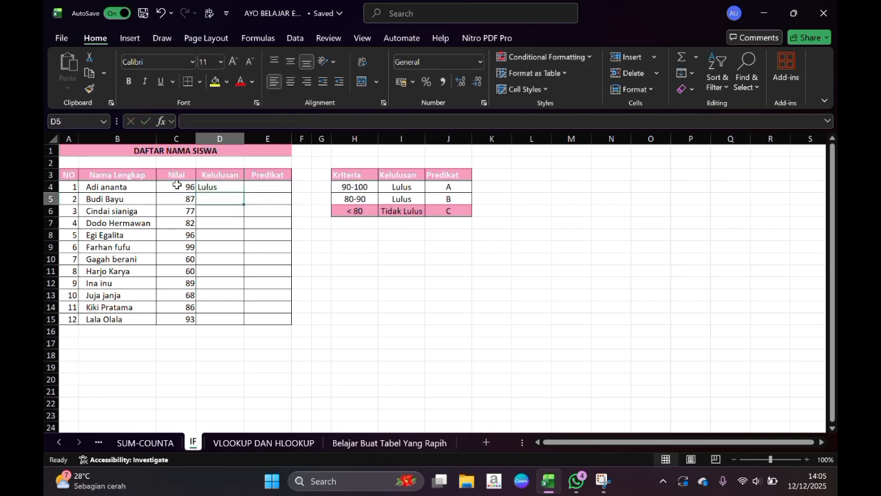
- Fill the Kelulusan formula from D4 down to D15 for all students
left_click(218, 185)
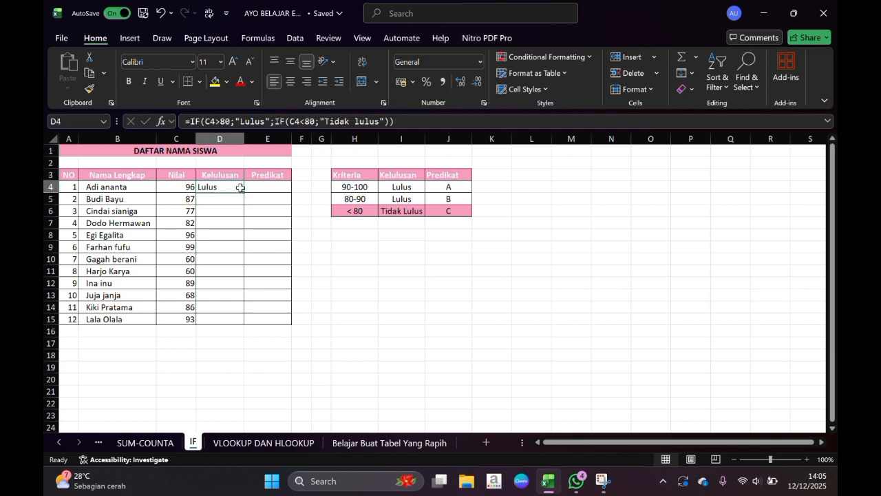
double_click(242, 191)
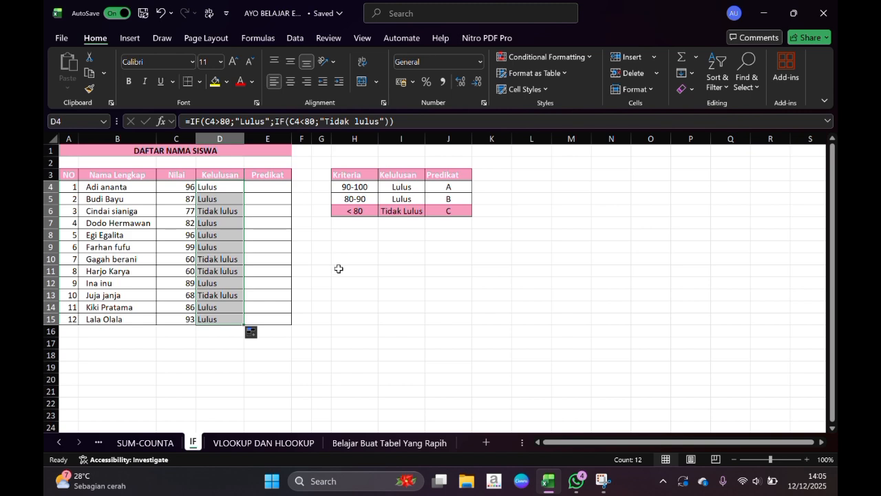
left_click(356, 270)
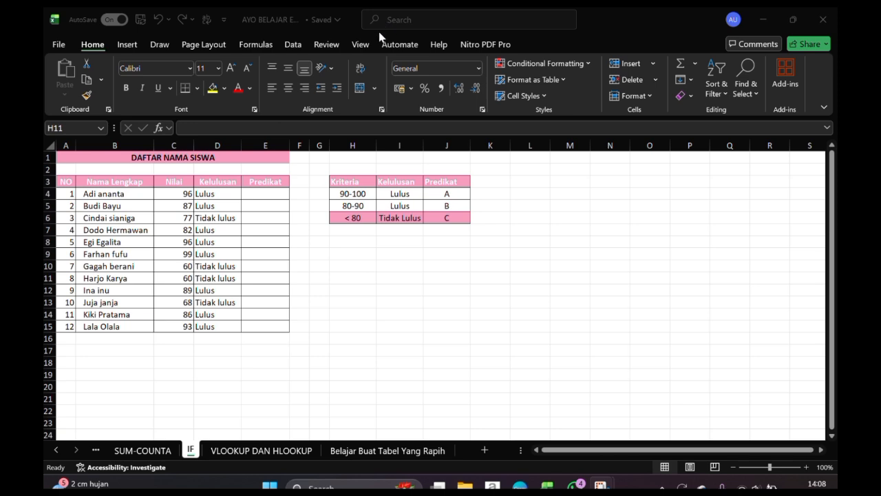
- Begin an IF formula in E4 that returns "A" when C4>=90
left_click(259, 195)
type("=")
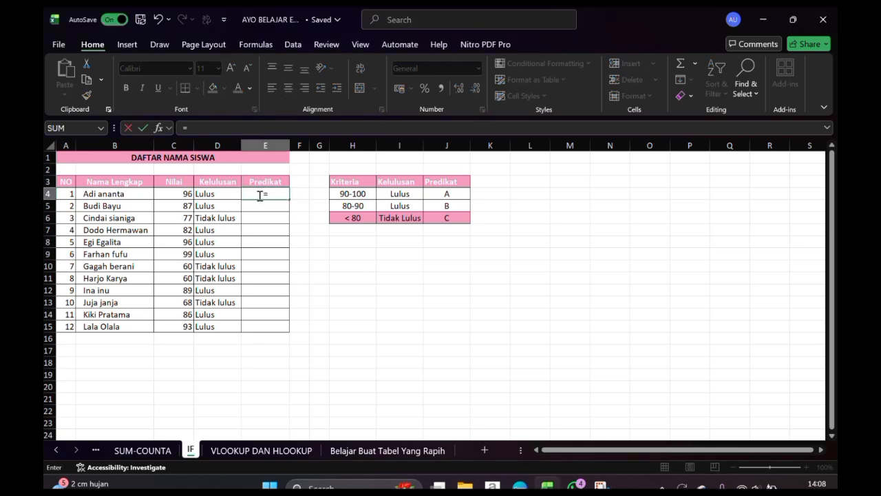
type("i")
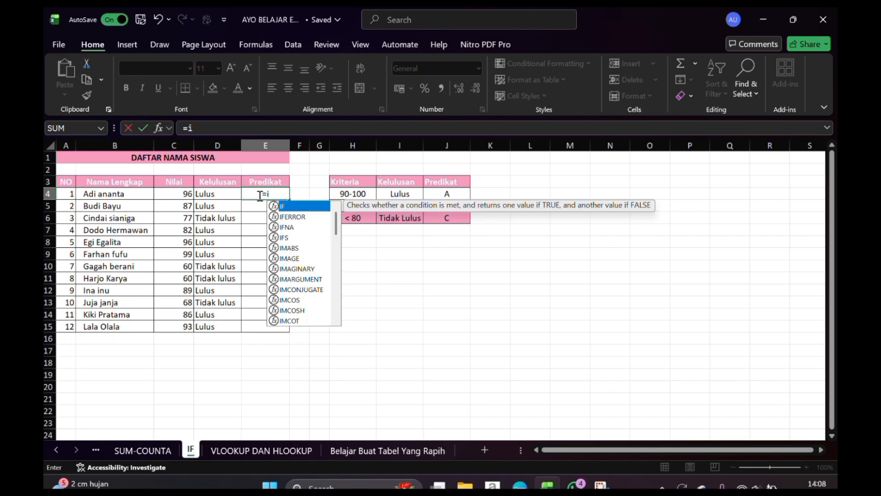
double_click(282, 206)
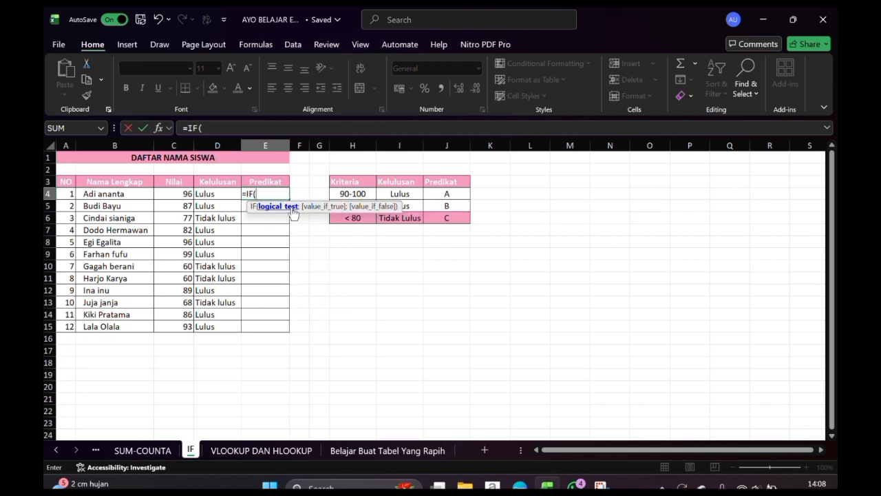
left_click(169, 195)
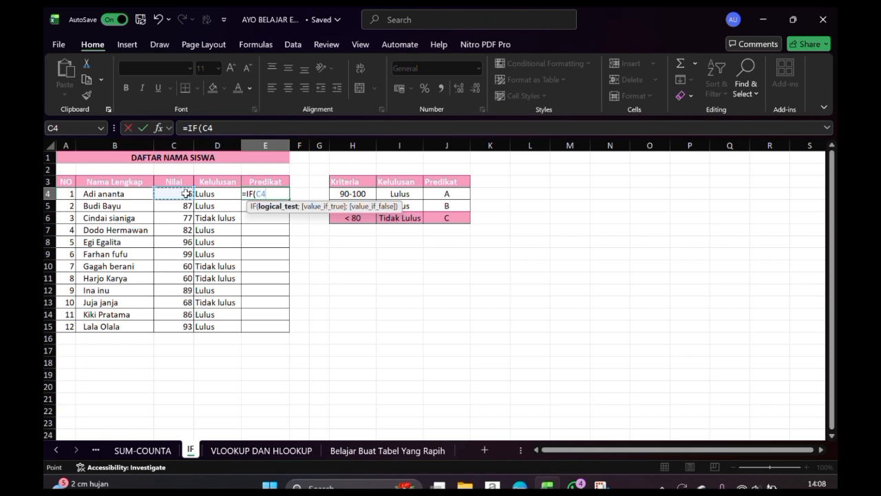
type(">=90;\"A\"")
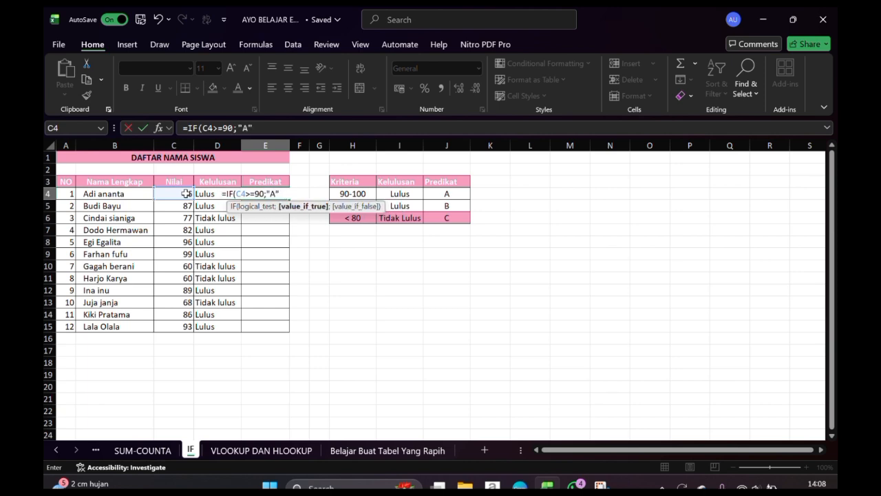
- Add a nested IF to the E4 formula that returns "B" when C4>=80
type(";I")
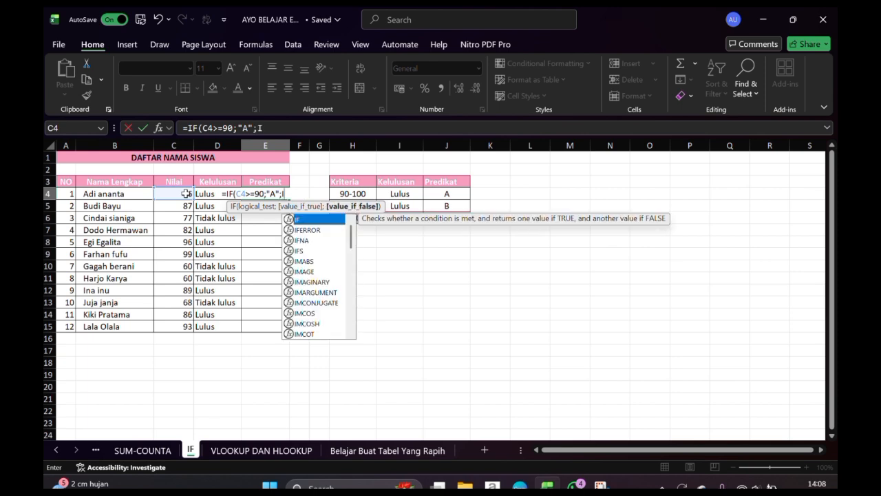
double_click(311, 219)
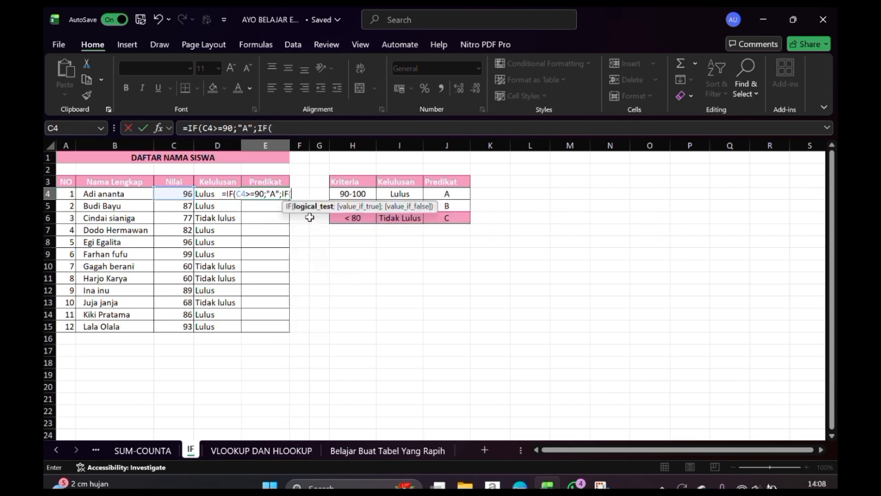
left_click(176, 192)
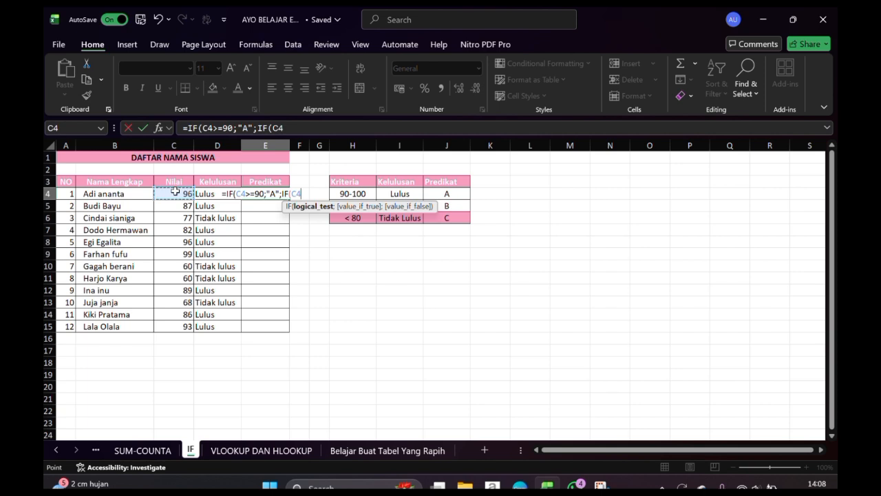
type("<8")
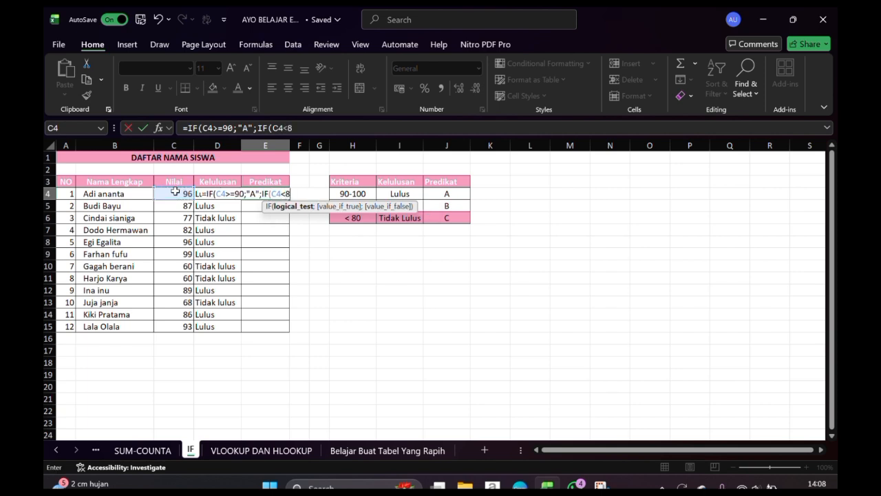
key("BackSpace")
key("BackSpace")
type(">=80;\"")
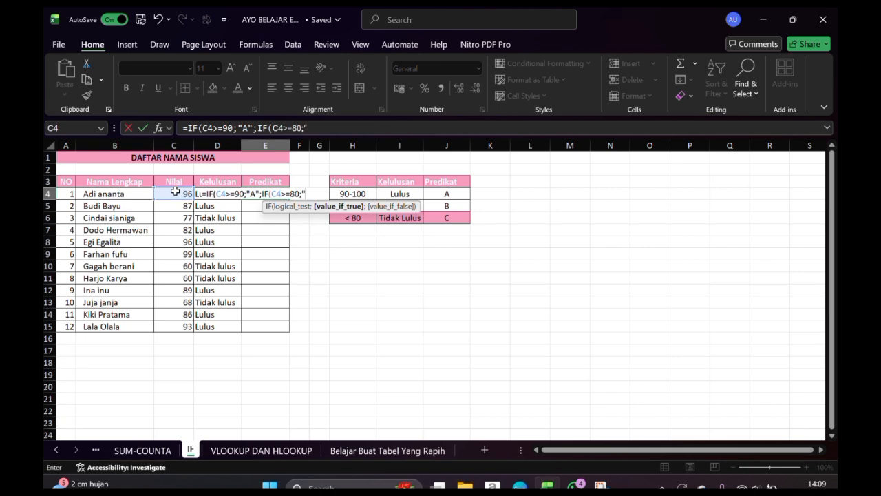
type("B\";")
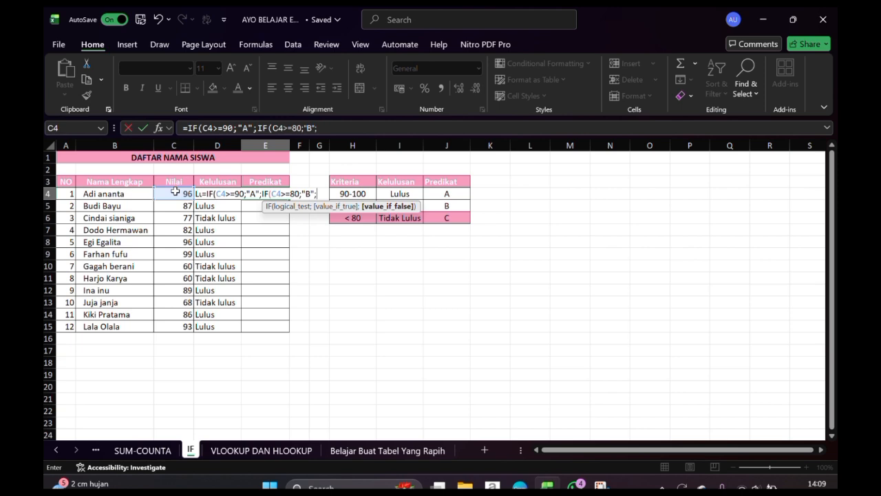
- Complete the E4 formula with a third nested IF(C4<80;"C") and close all the parentheses
type("I")
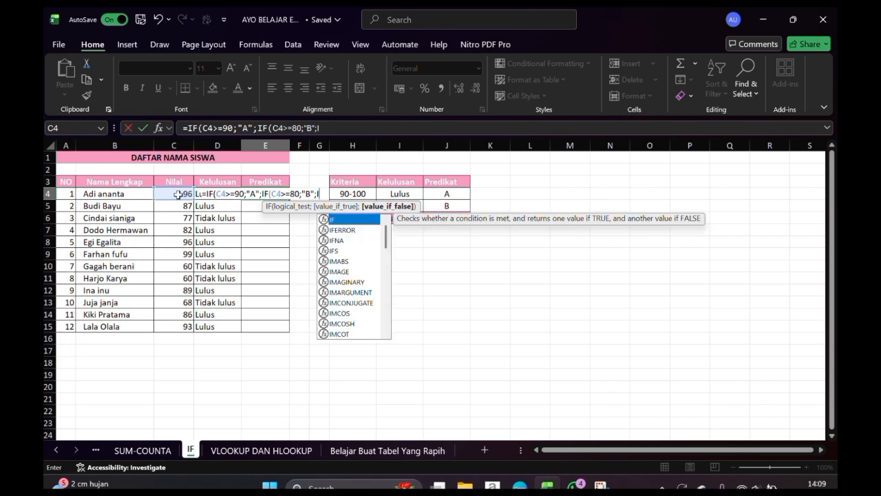
double_click(357, 218)
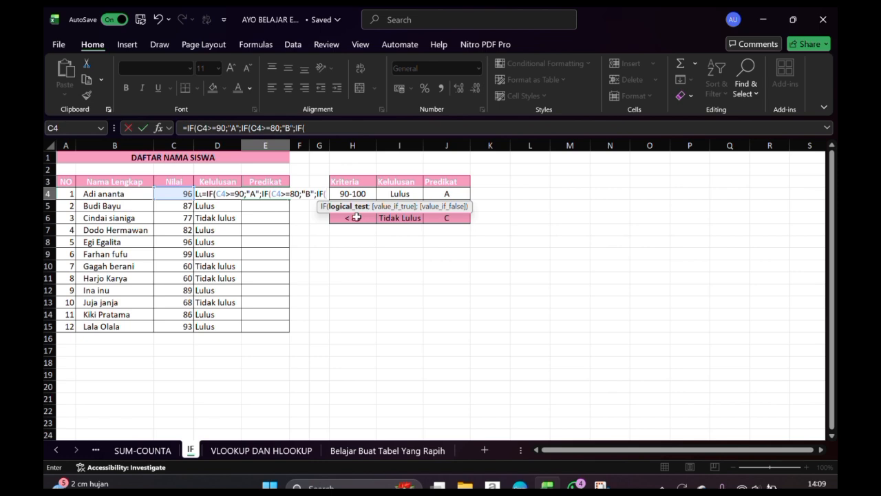
left_click(168, 193)
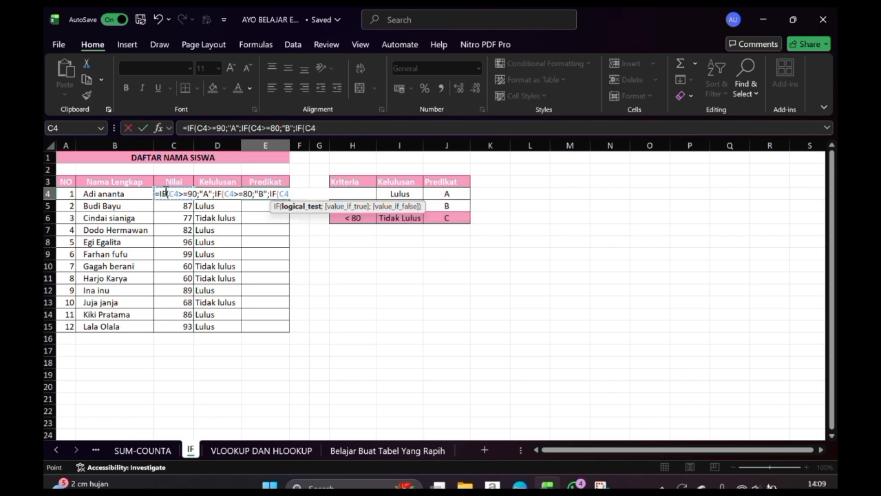
type("<80;\"C\"")
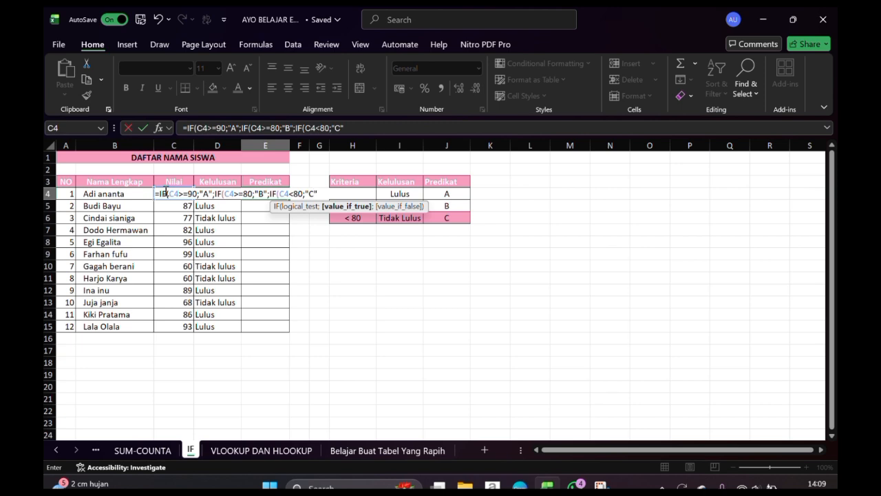
type(")")
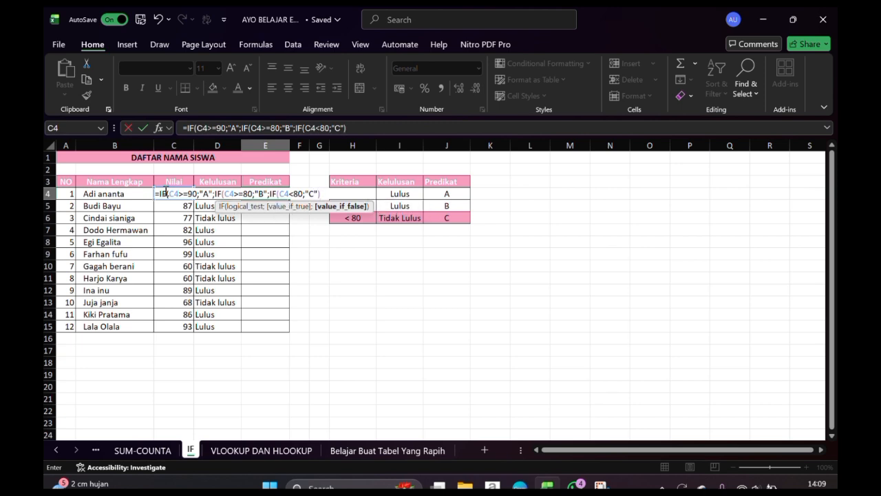
type("))")
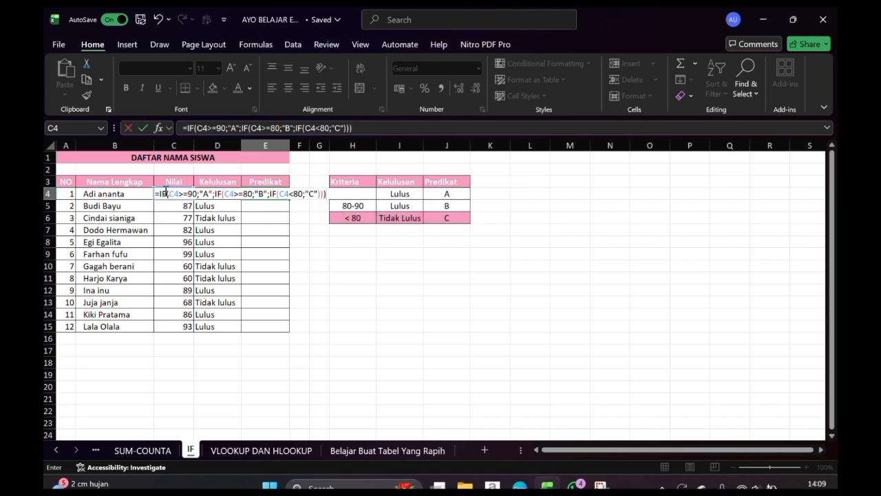
key("Return")
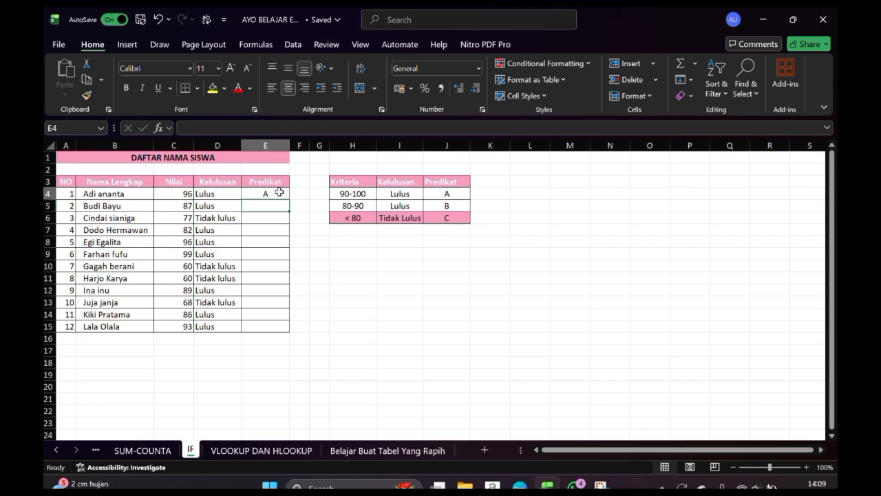
- Fill the Predikat formula from E4 down to E15 for all students
left_click(281, 193)
left_click_drag(289, 198, 282, 193)
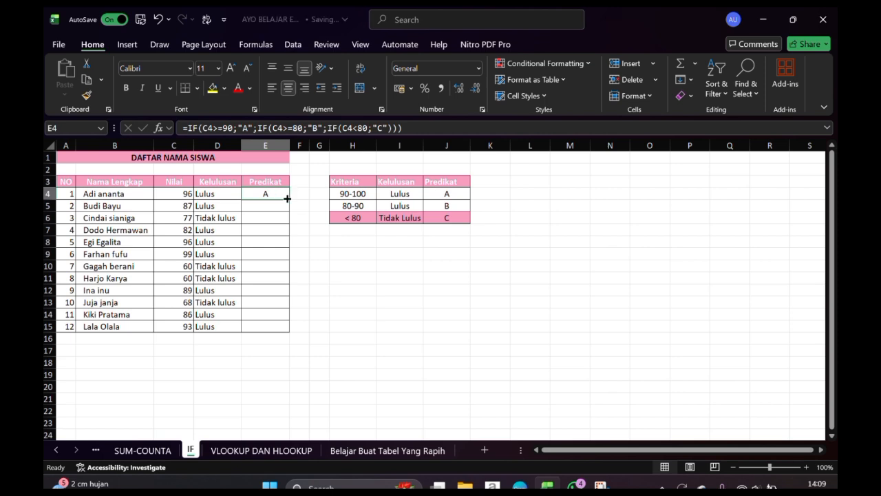
double_click(287, 199)
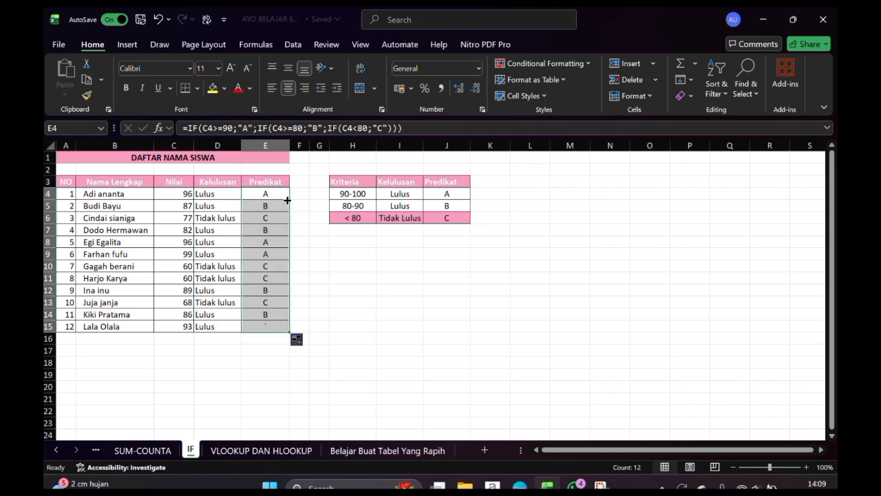
left_click(304, 236)
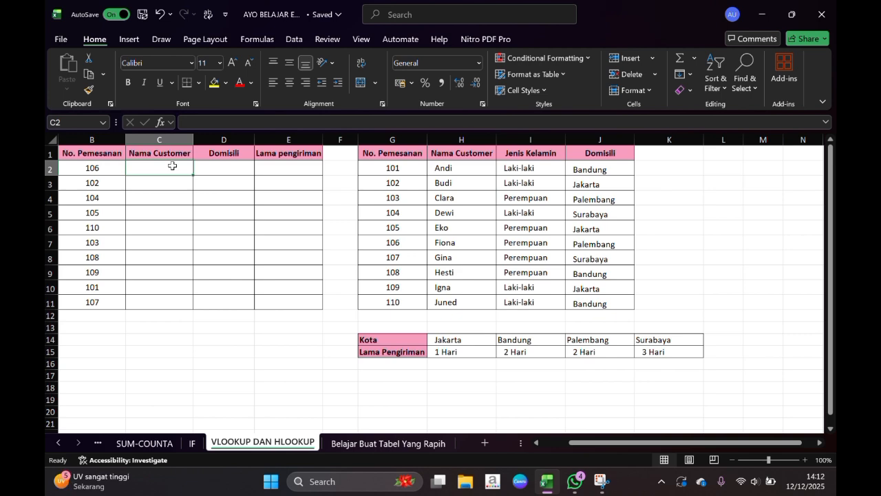
- Begin a VLOOKUP in C2 of the VLOOKUP DAN HLOOKUP sheet with lookup value B2 and absolute table range $G$1:$J$11
type("=VL")
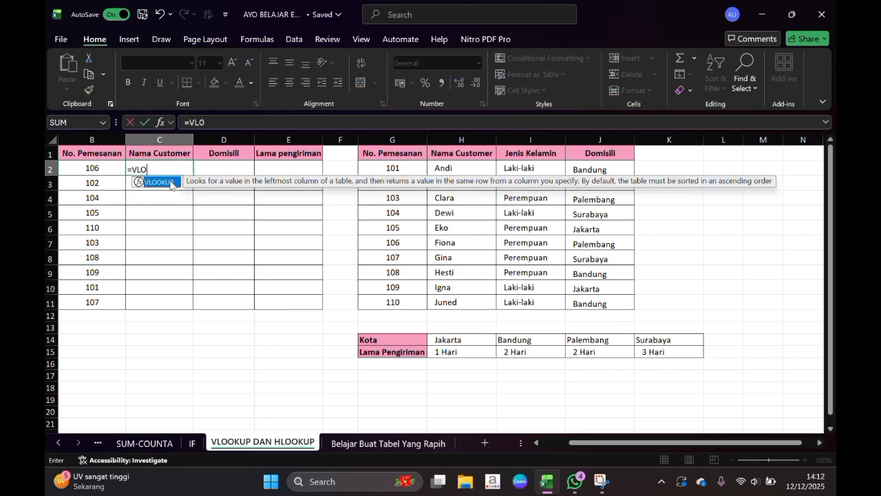
type("O")
double_click(171, 182)
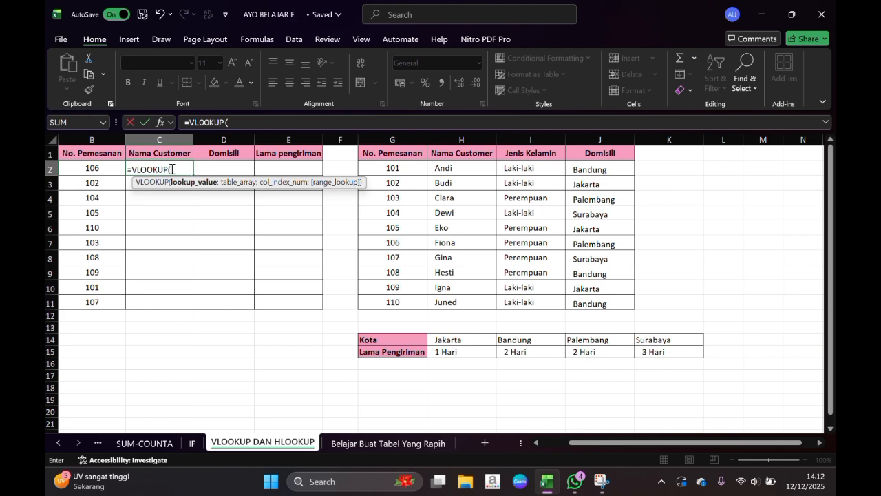
left_click(97, 170)
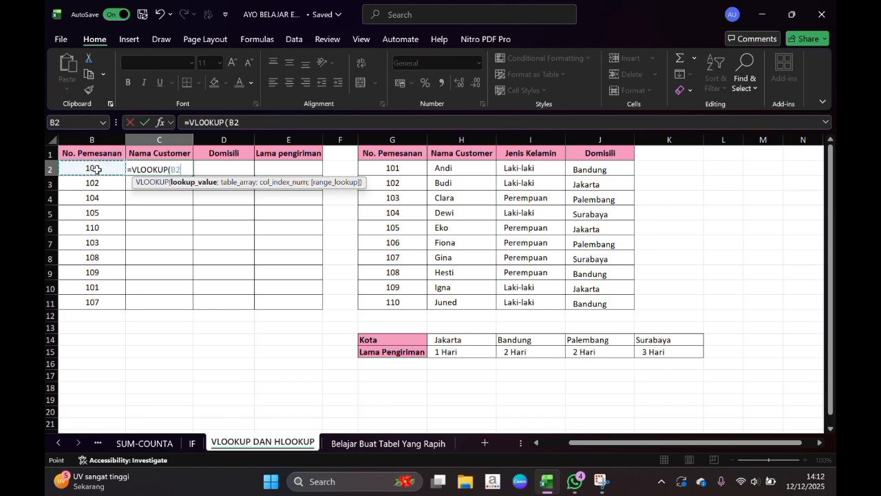
type(";")
left_click_drag(388, 152, 592, 300)
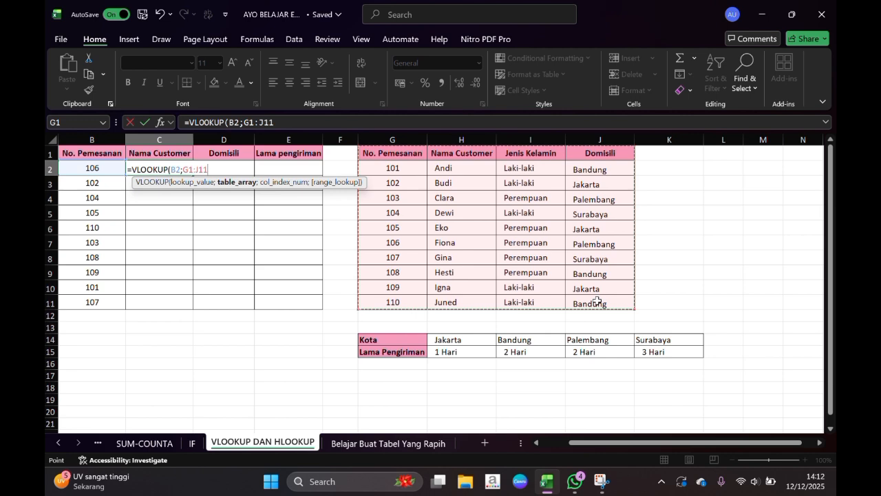
key("F4")
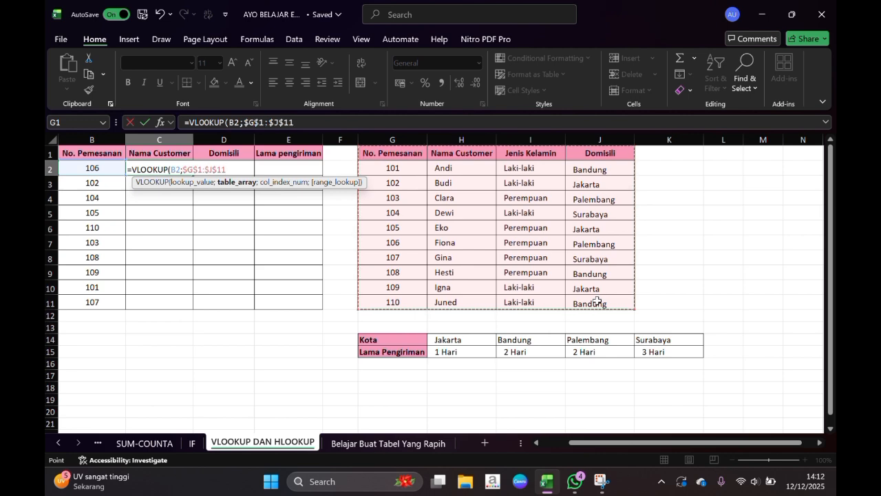
- Complete the C2 VLOOKUP with column index 2 and range lookup 0
type(";")
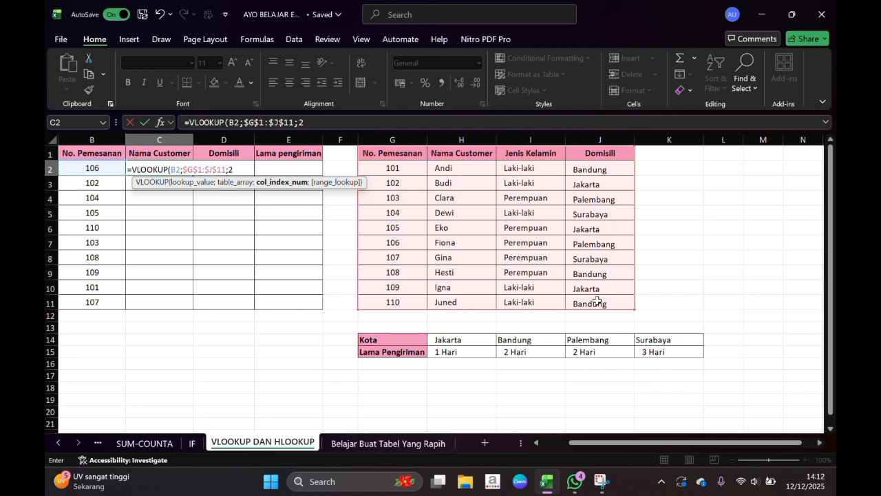
type("2;0")
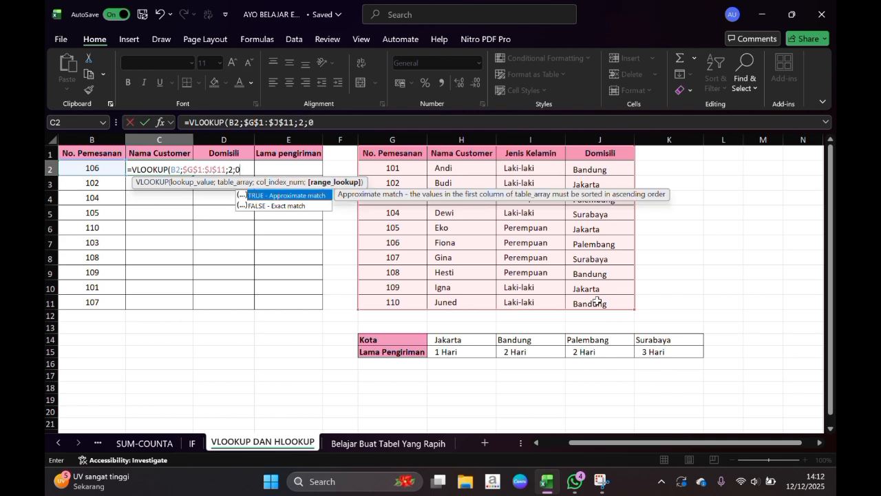
type(")")
key("Return")
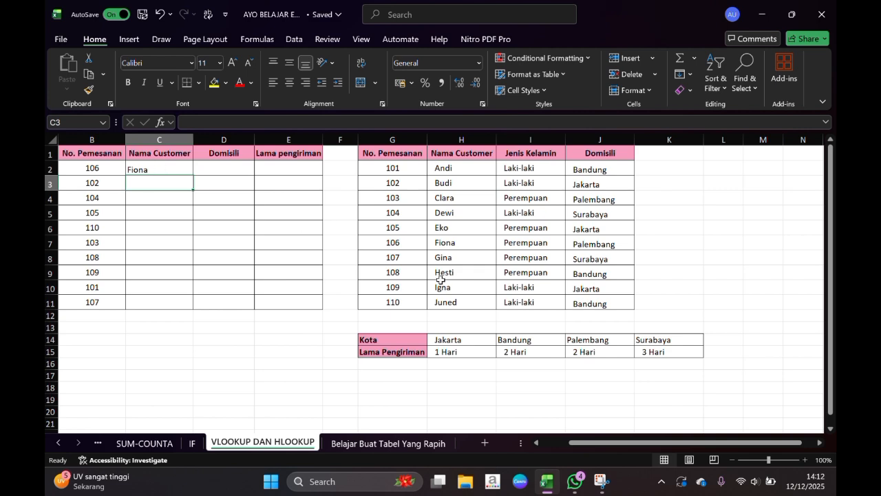
- Fill the Nama Customer formula from C2 down to C11 for all orders
left_click(165, 169)
left_click_drag(190, 174, 185, 171)
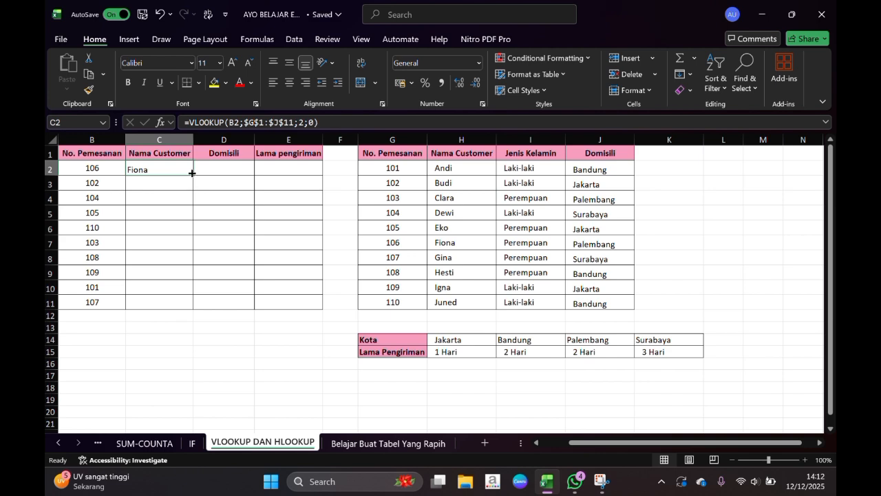
double_click(192, 173)
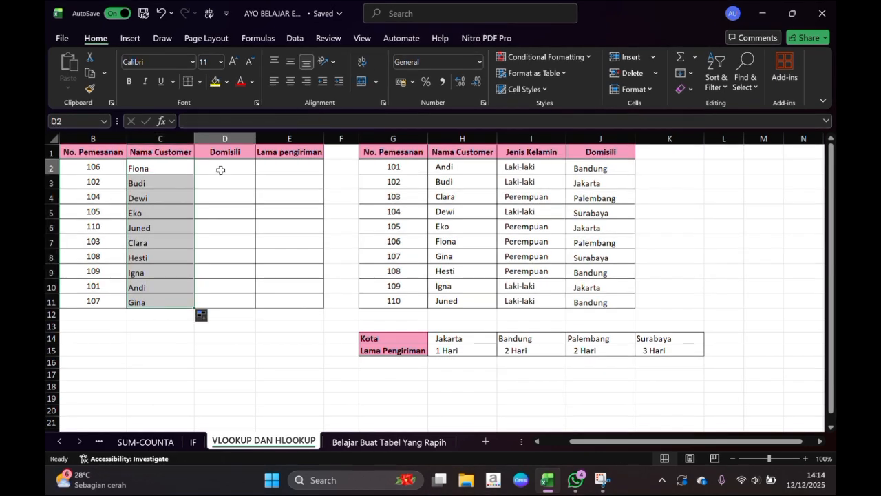
- Begin a VLOOKUP formula in D2 of the Domisili column with B2 as the lookup value
left_click(219, 170)
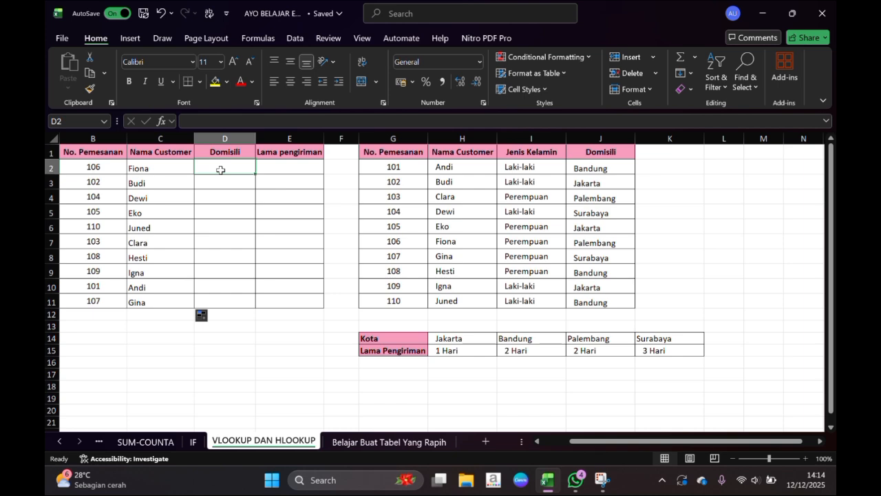
type("=VL")
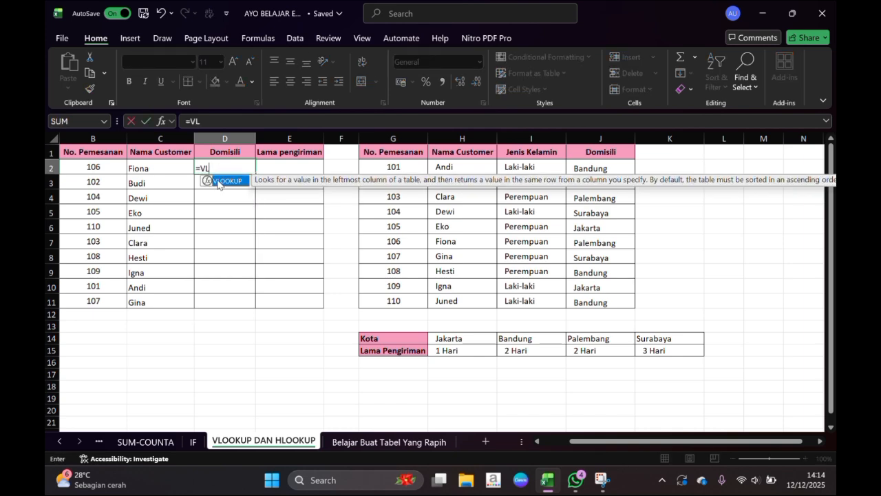
double_click(219, 182)
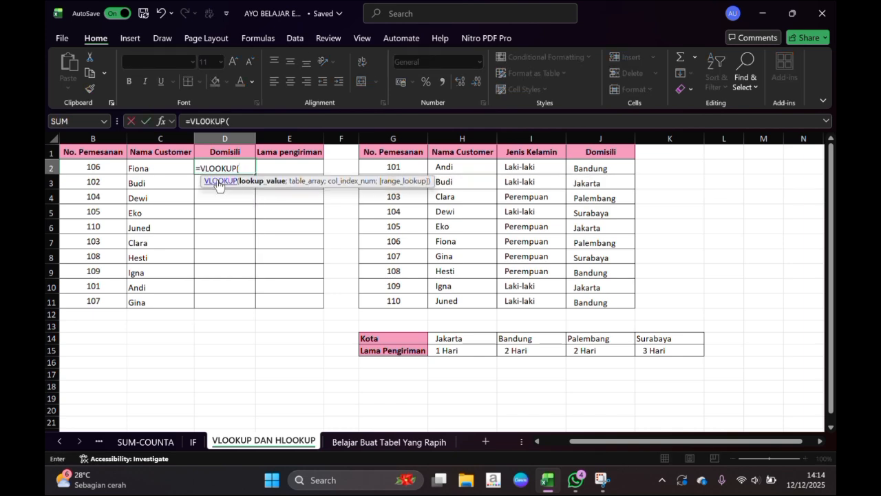
left_click(101, 166)
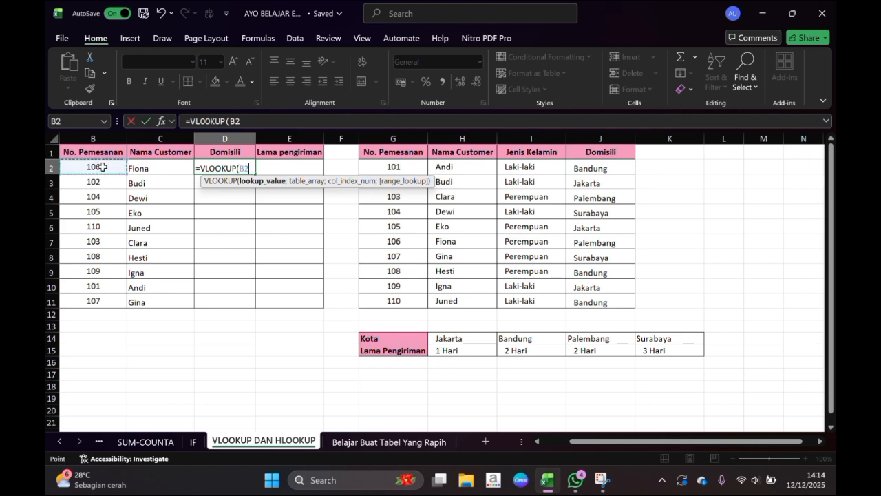
type(";")
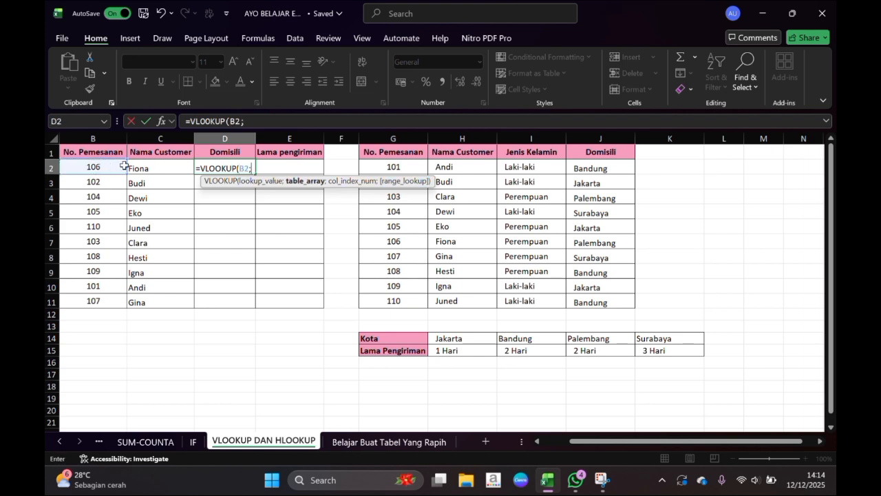
- Set the D2 VLOOKUP's table array to the customer table as the absolute range $G$1:$J$11
left_click(369, 154)
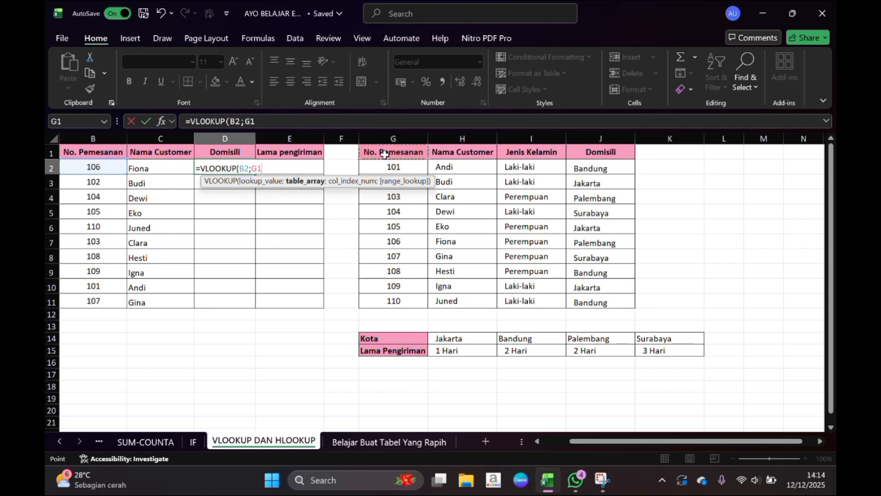
left_click(347, 157)
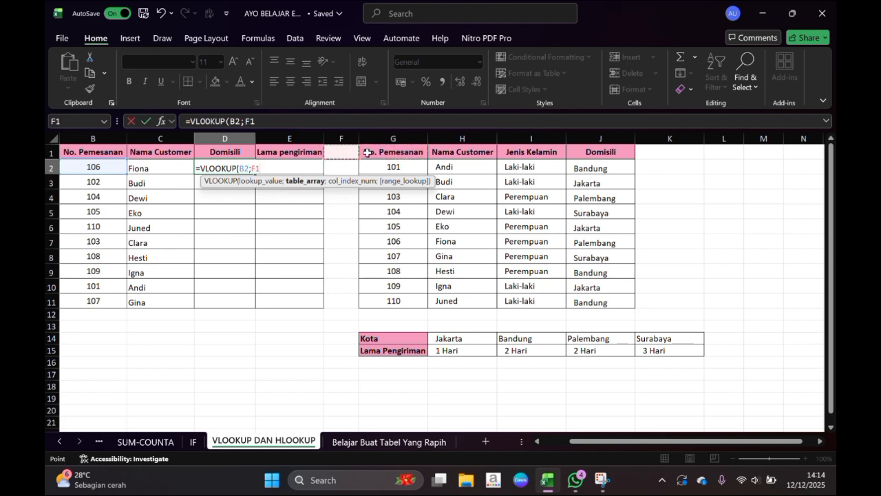
key("BackSpace")
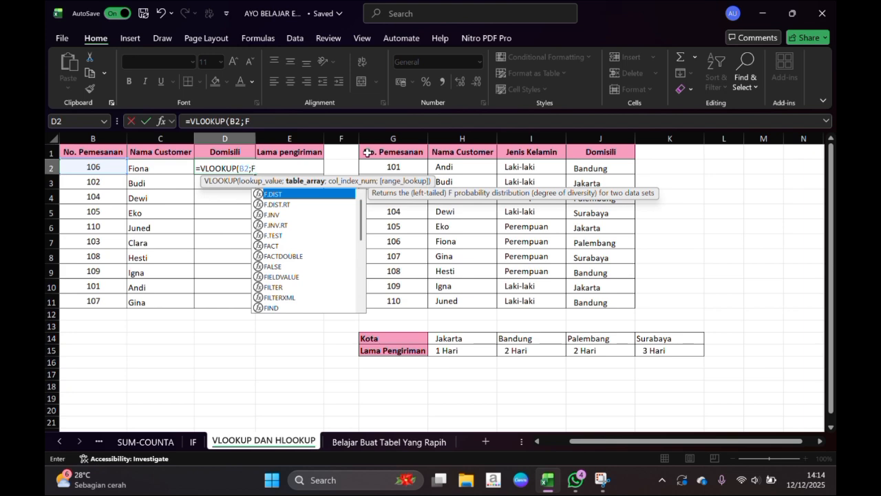
key("BackSpace")
left_click_drag(419, 149, 602, 301)
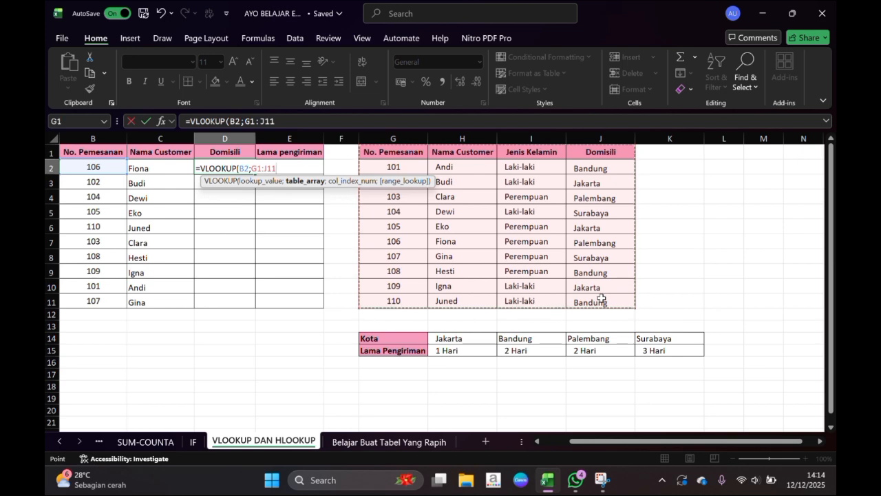
key("F4")
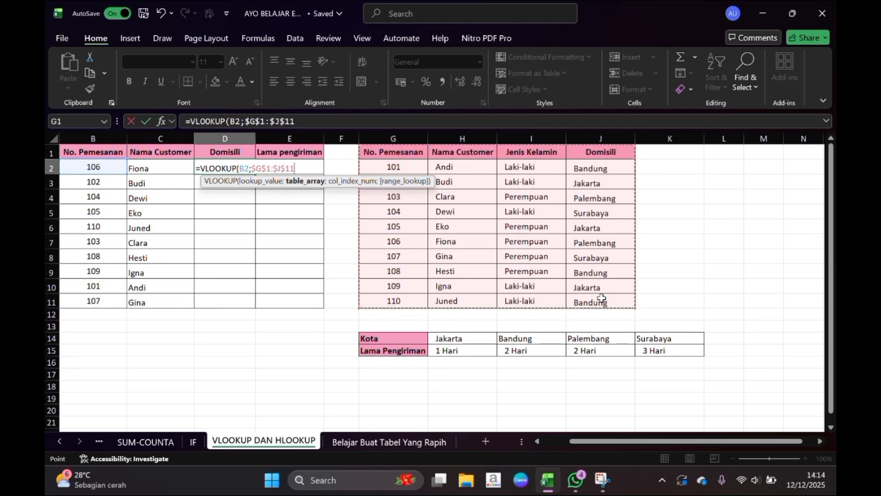
- Complete the D2 VLOOKUP with column index 4 and range lookup 0, and fill it down to D11
type(";")
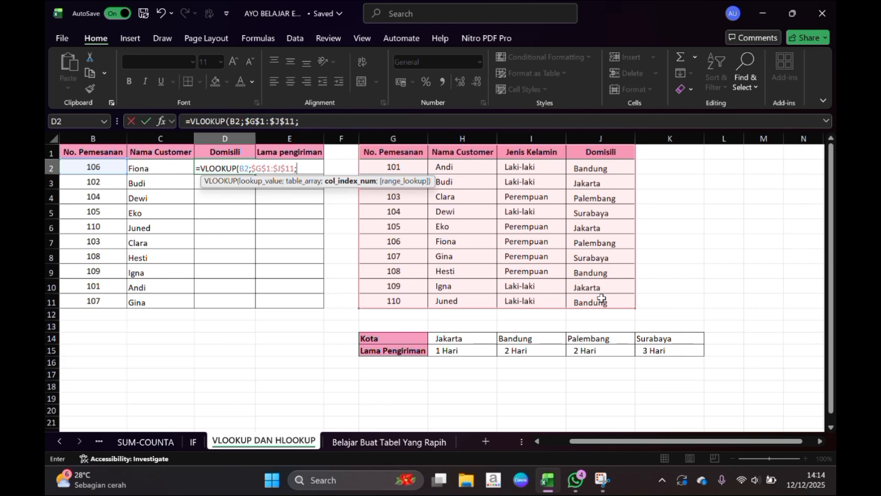
type("4;0")
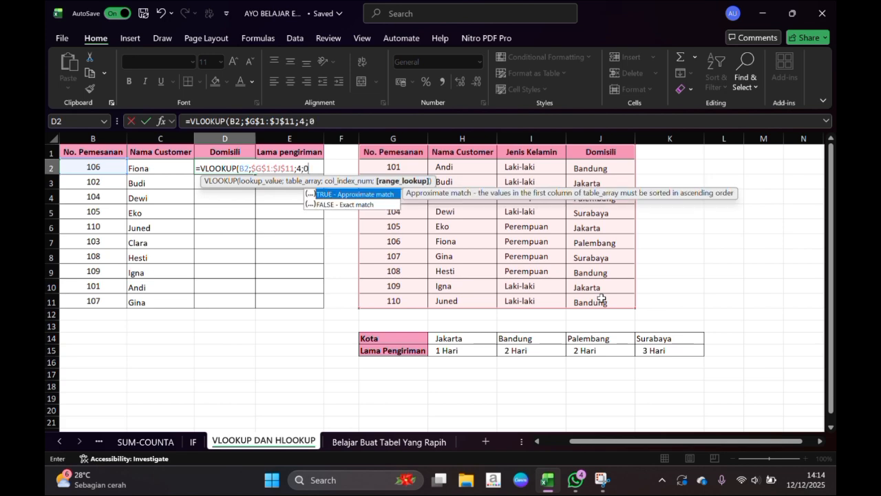
type(")")
key("Return")
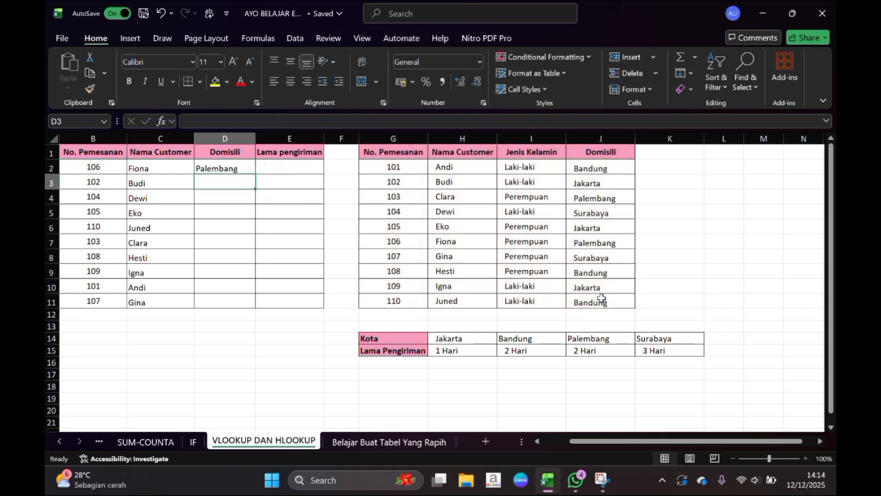
left_click(243, 170)
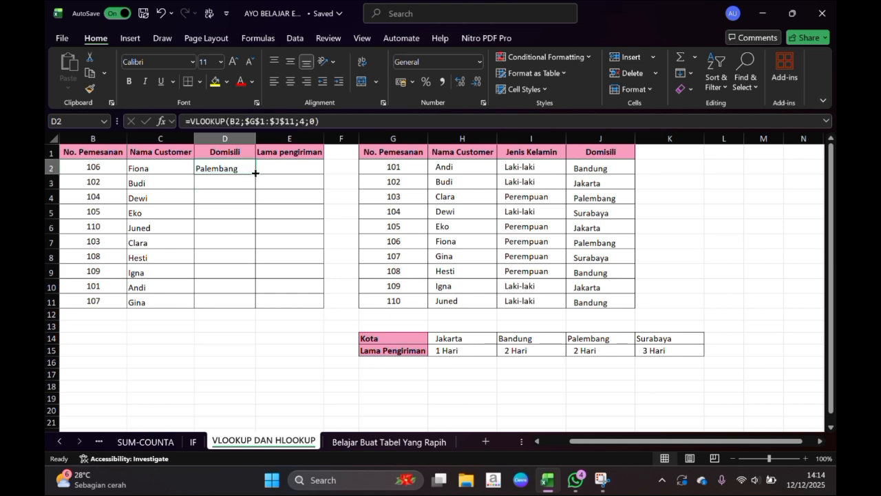
double_click(256, 173)
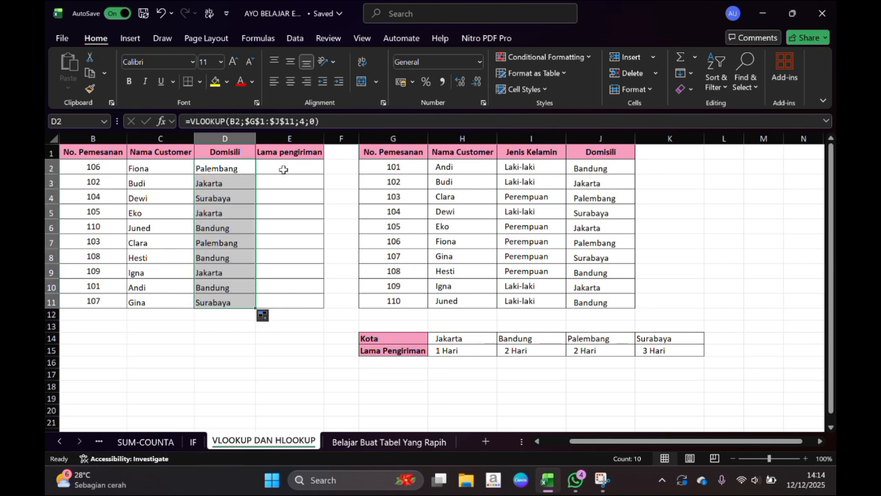
- Begin an HLOOKUP formula in E2 of the Lama pengiriman column with D2 as the lookup value
left_click(284, 168)
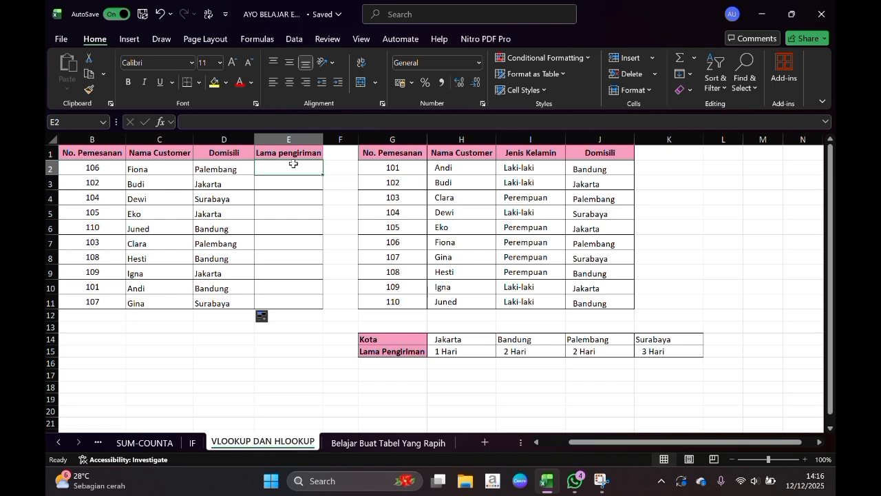
type("=")
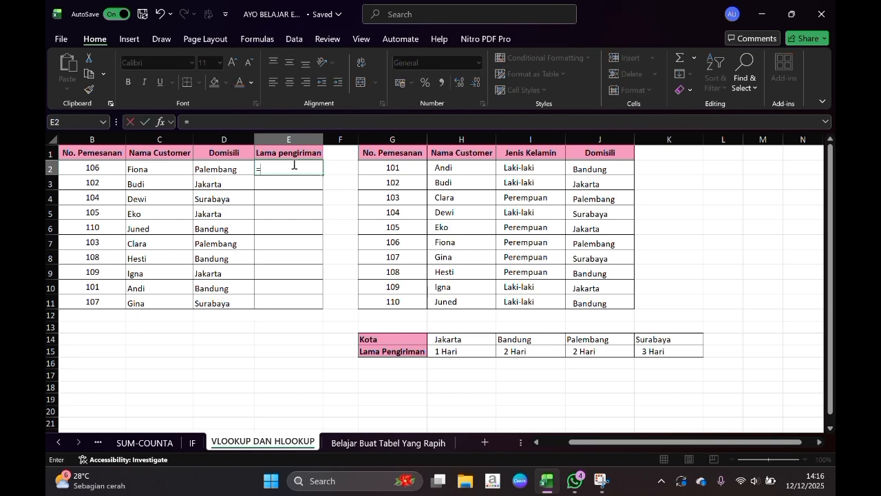
type("HLO")
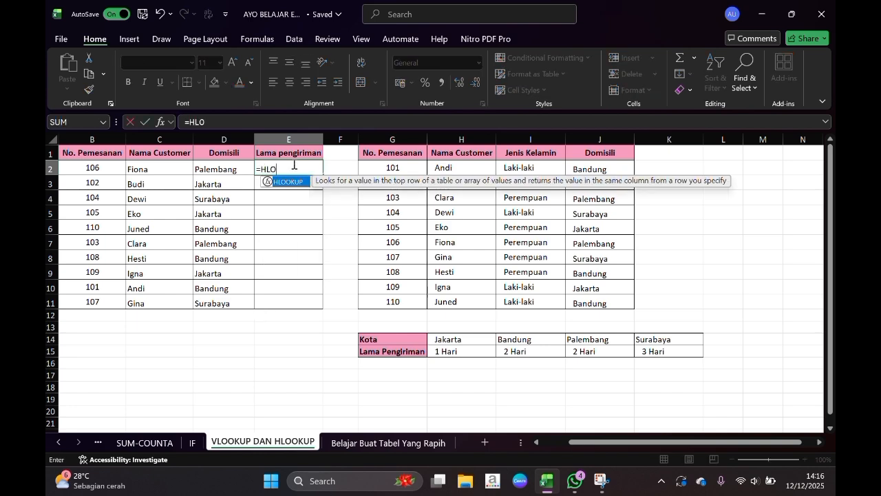
type("O")
key("Tab")
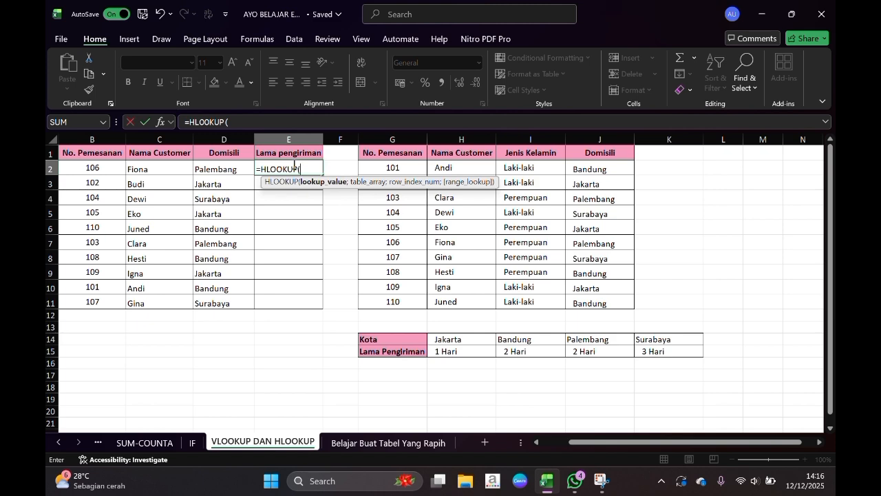
left_click(211, 169)
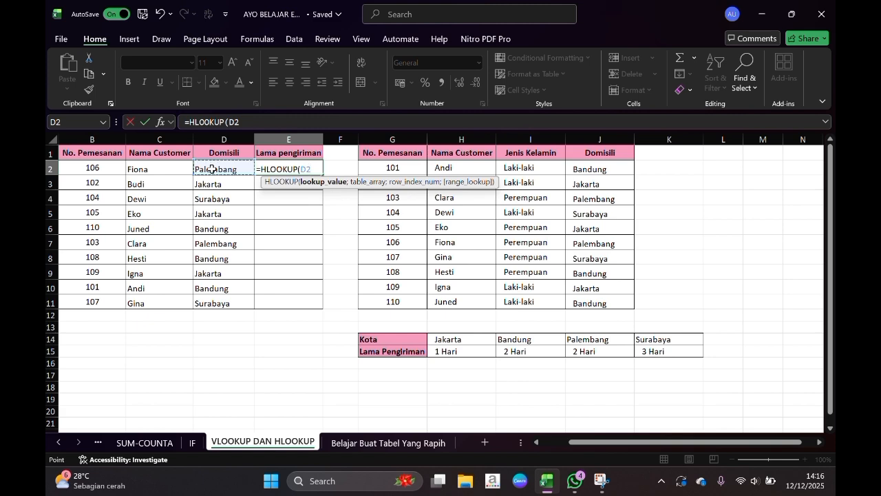
type(";")
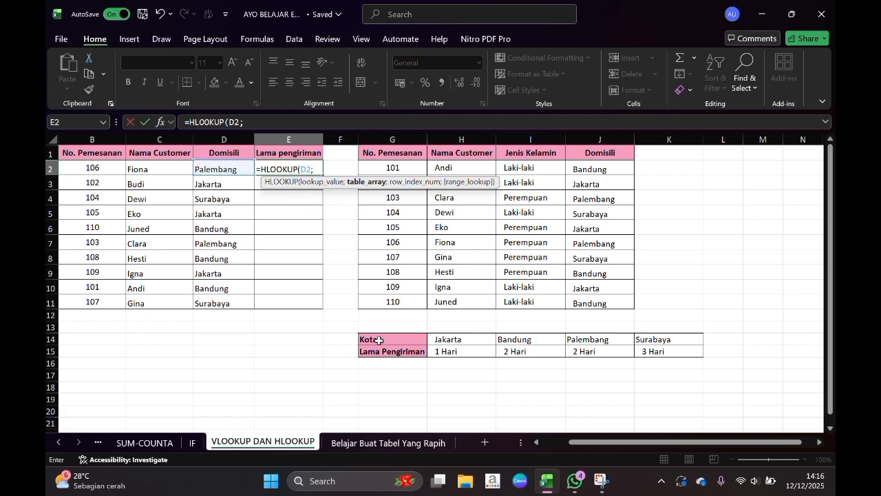
- Complete the E2 HLOOKUP with absolute table range $G$14:$K$15, row index 2 and range lookup 0
left_click_drag(379, 340, 658, 350)
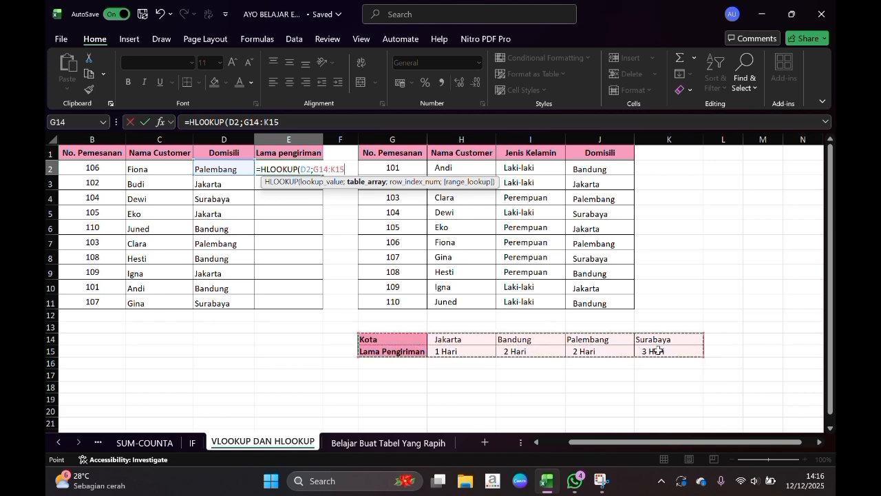
key("F4")
type(";2;0")
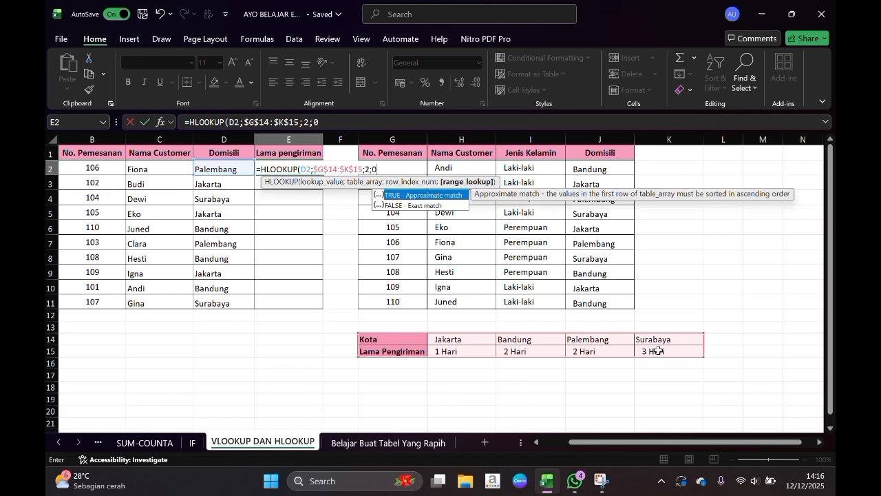
type(")")
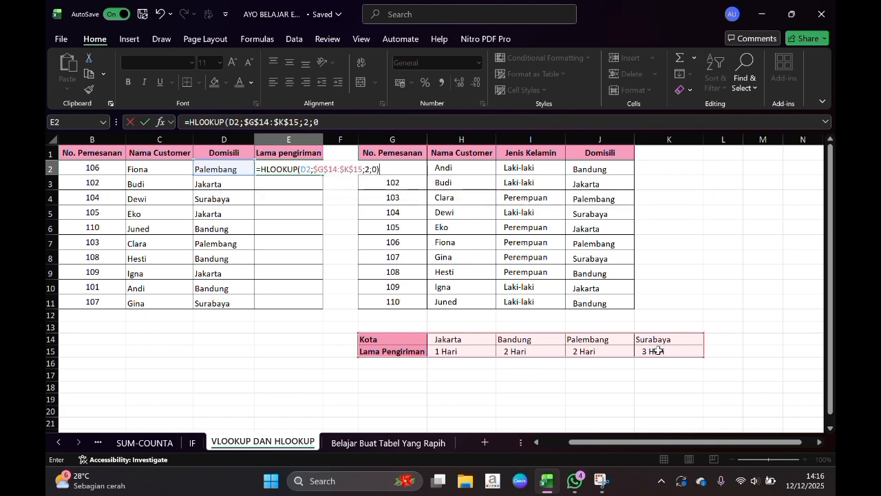
key("Return")
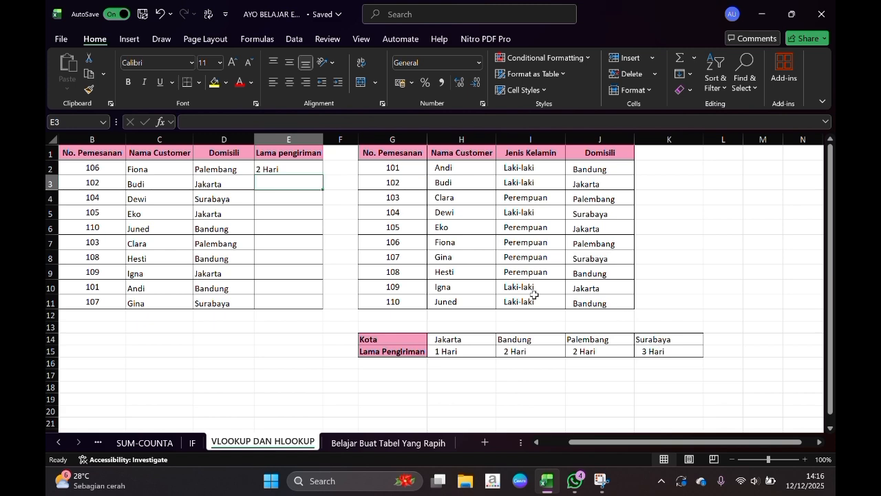
- Fill the Lama pengiriman formula from E2 down to E11 for all orders
left_click(294, 169)
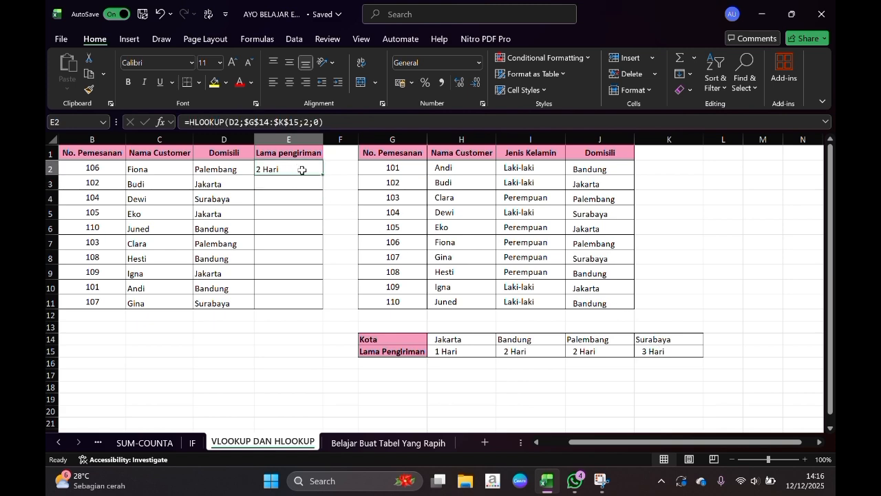
double_click(320, 175)
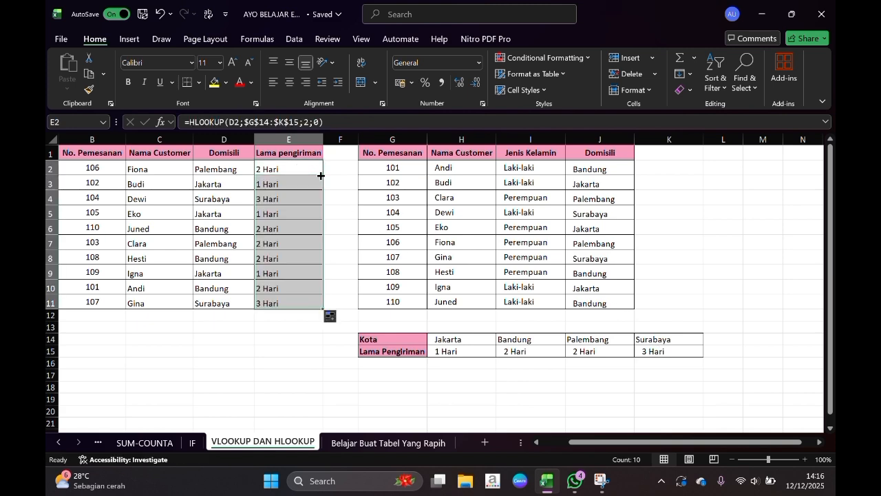
left_click(336, 380)
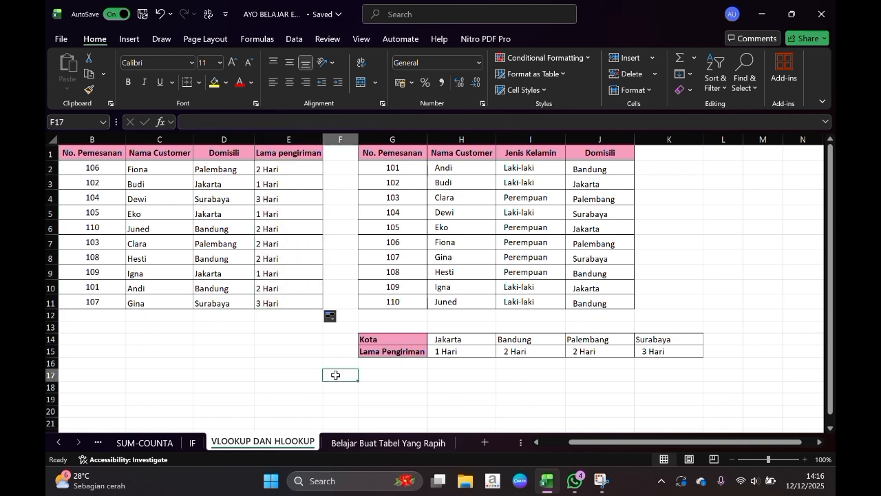